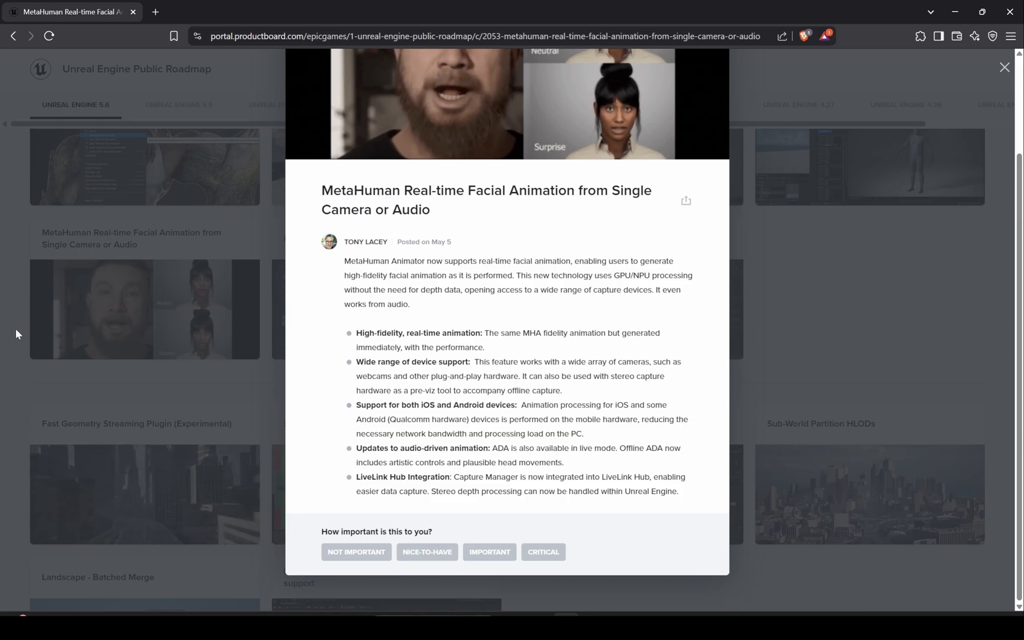
Close the MetaHuman facial animation article and look over the Unreal Engine 5.6 roadmap page.
click(19, 329)
scroll(7, 335, down, 6)
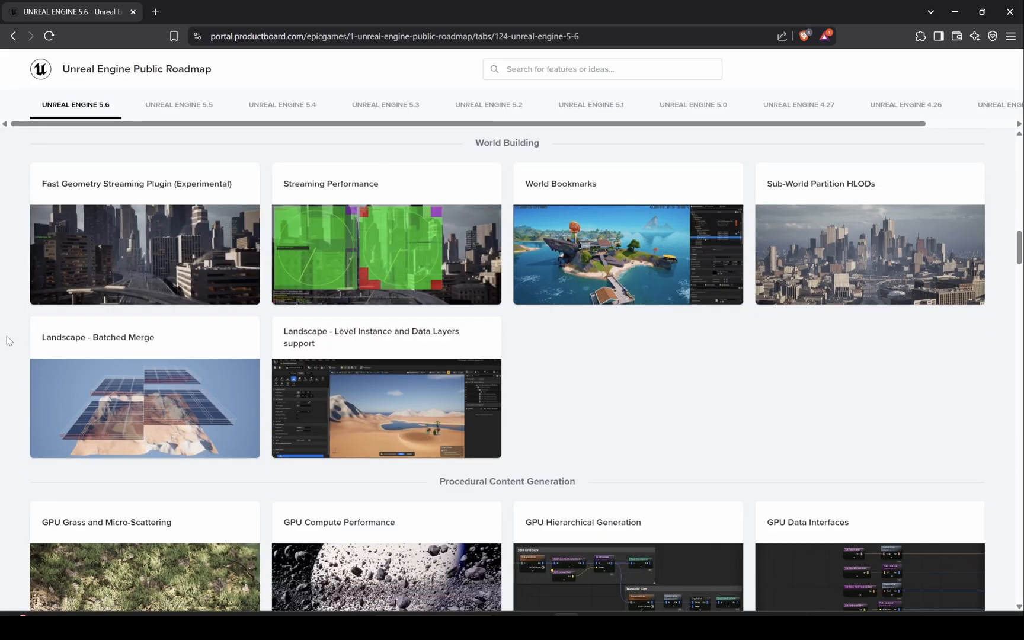
scroll(7, 335, up, 20)
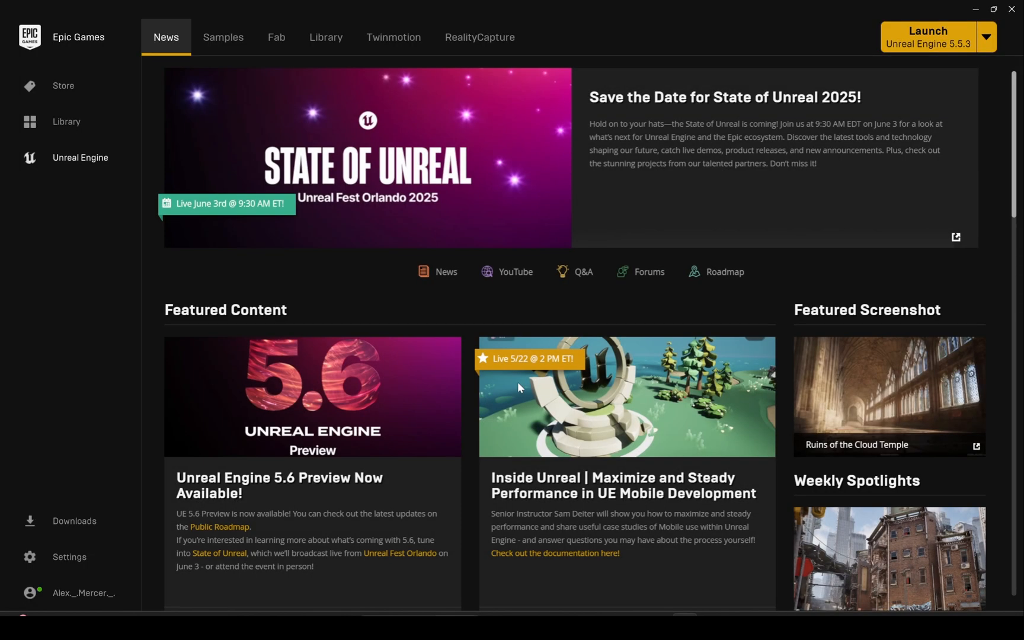
In the Epic Games Launcher library, check which plugins are installed for Unreal Engine 5.6.0 Preview.
click(325, 39)
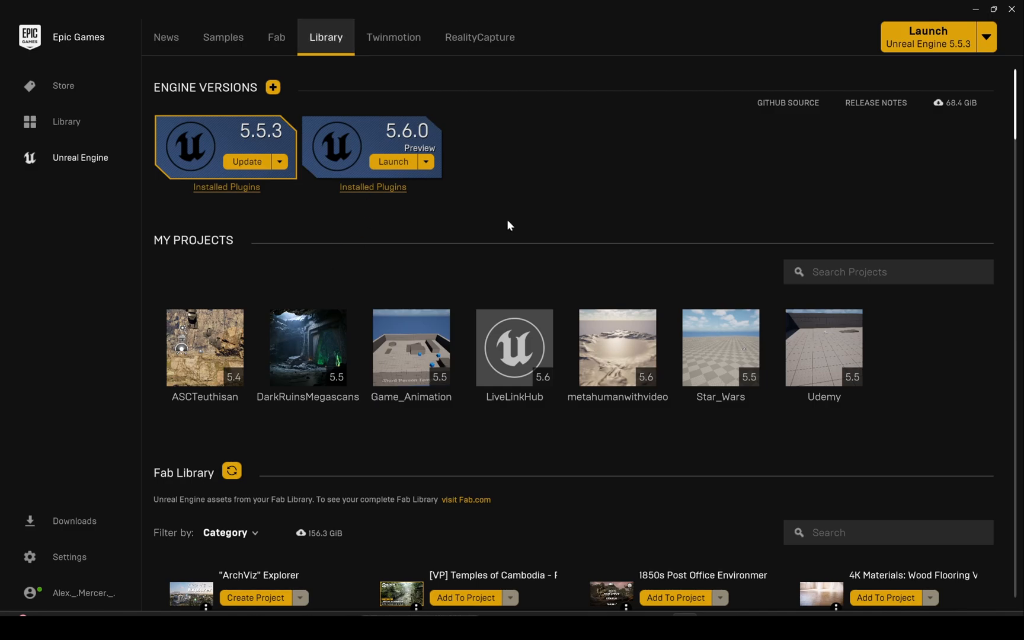
click(397, 189)
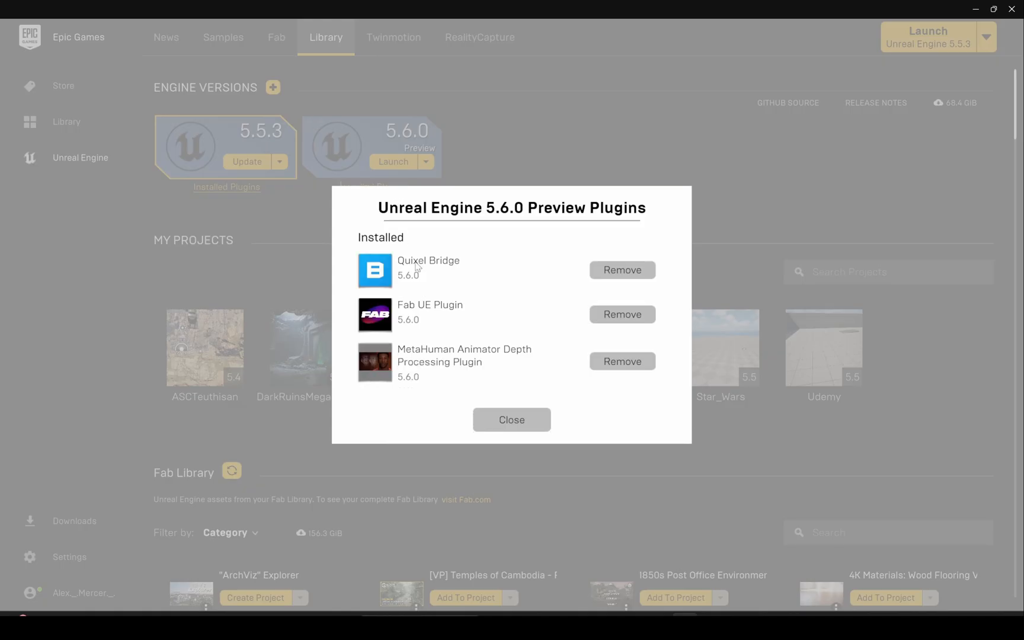
click(503, 421)
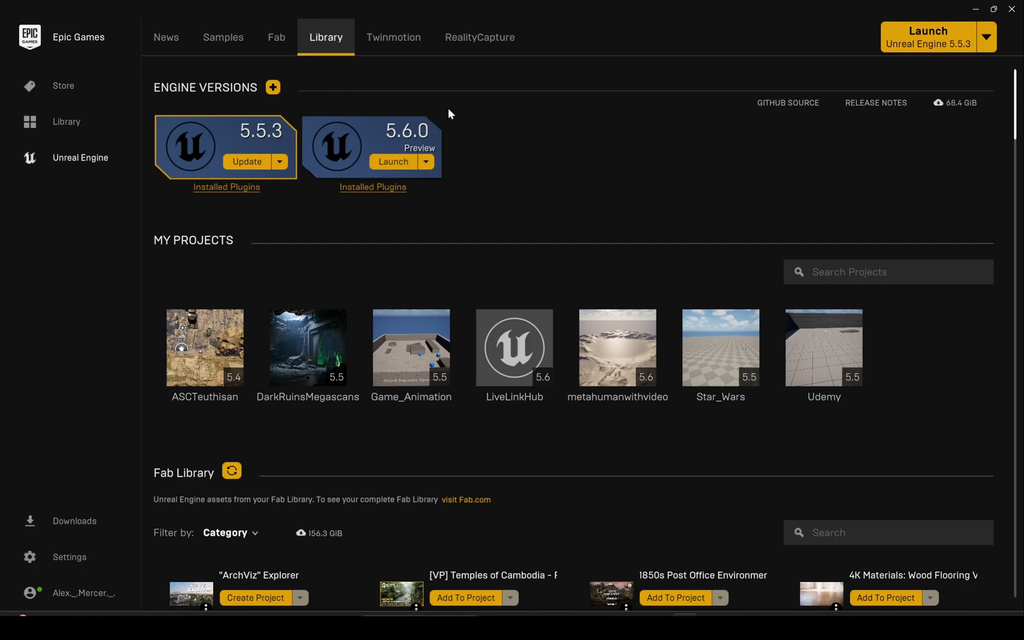
Search the Fab store for "metahuman depth" and look for the depth processing plugin.
click(277, 38)
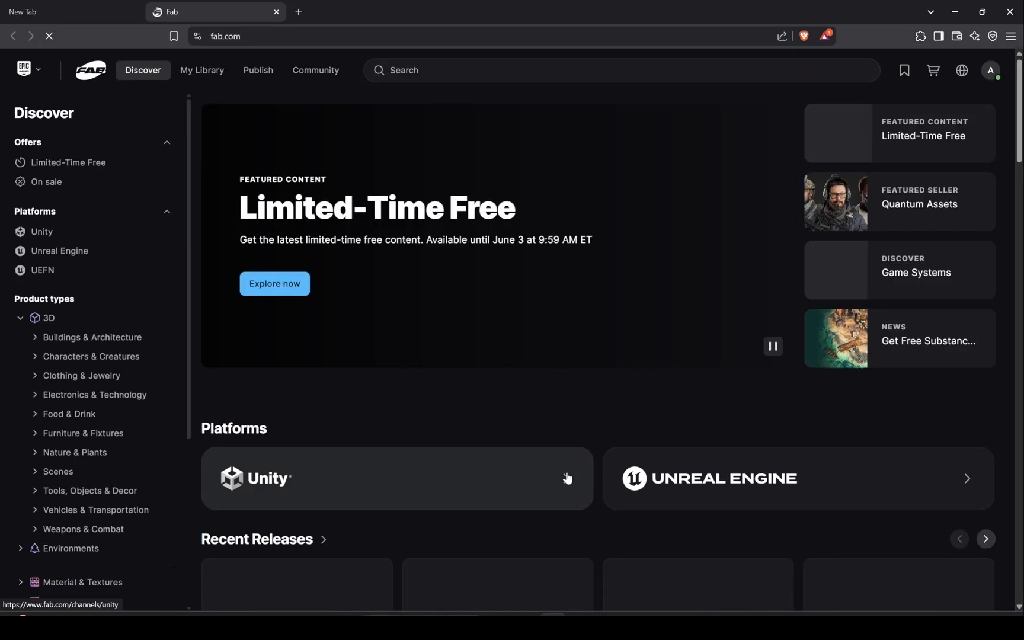
click(454, 69)
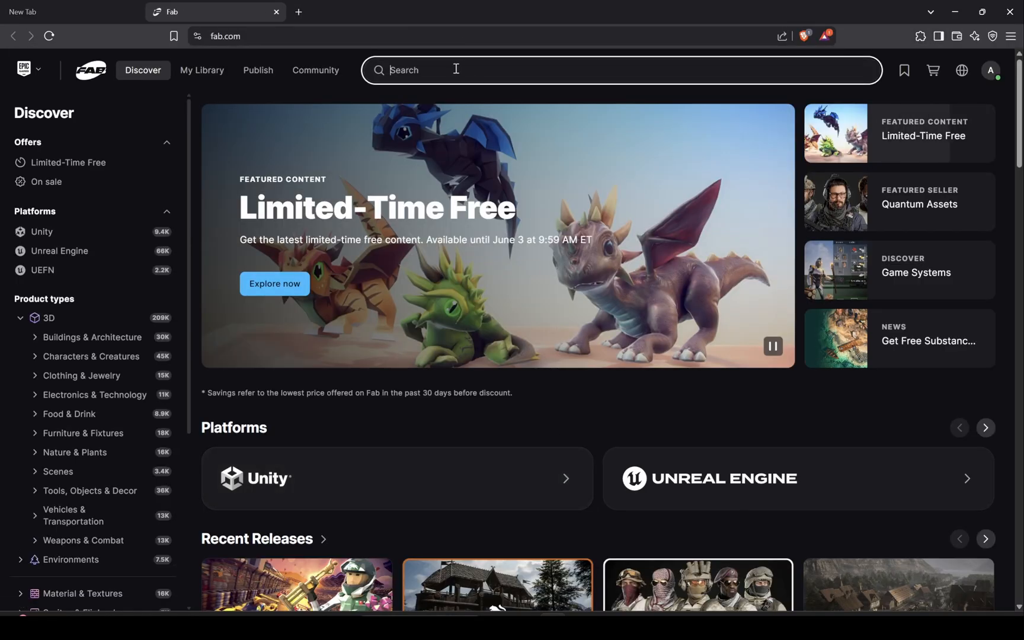
text(metahuman depth)
key(Return)
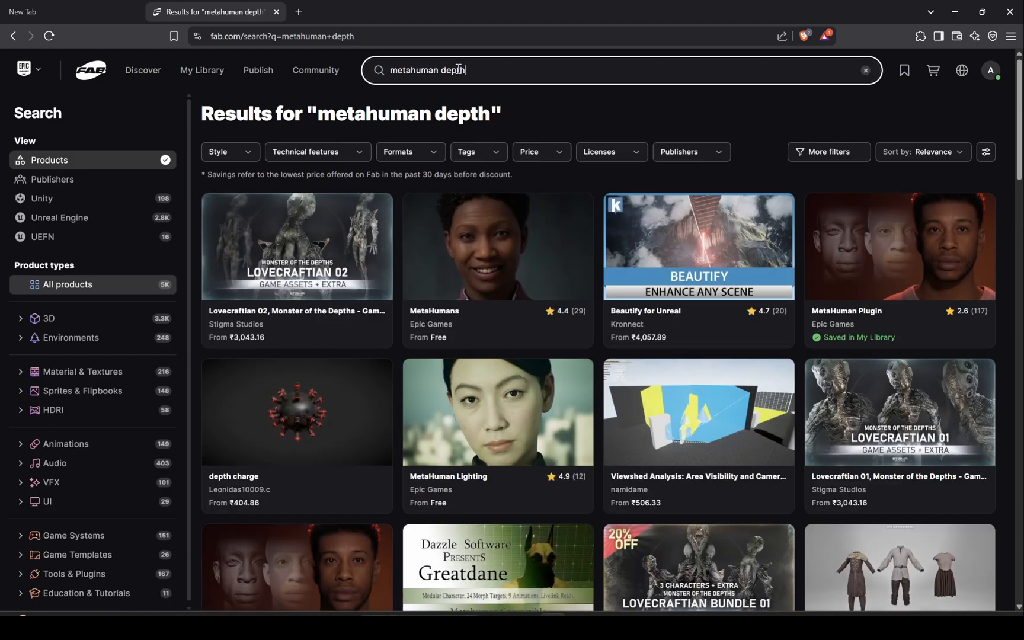
click(322, 361)
click(798, 315)
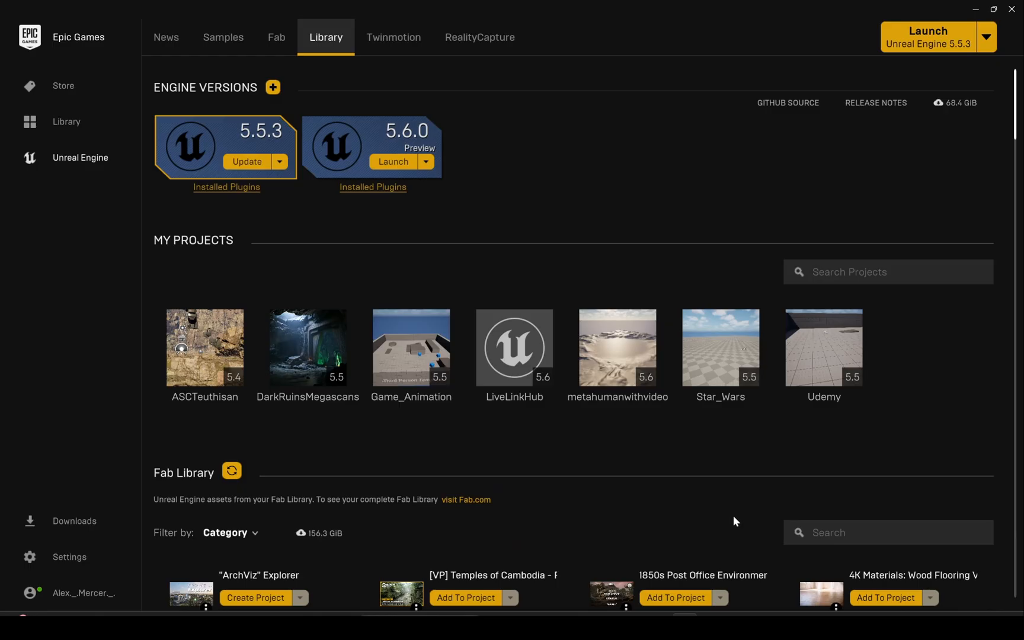
Review the installation options of Unreal Engine 5.6.0 in the Epic Games Launcher and launch that engine version.
click(425, 162)
click(422, 182)
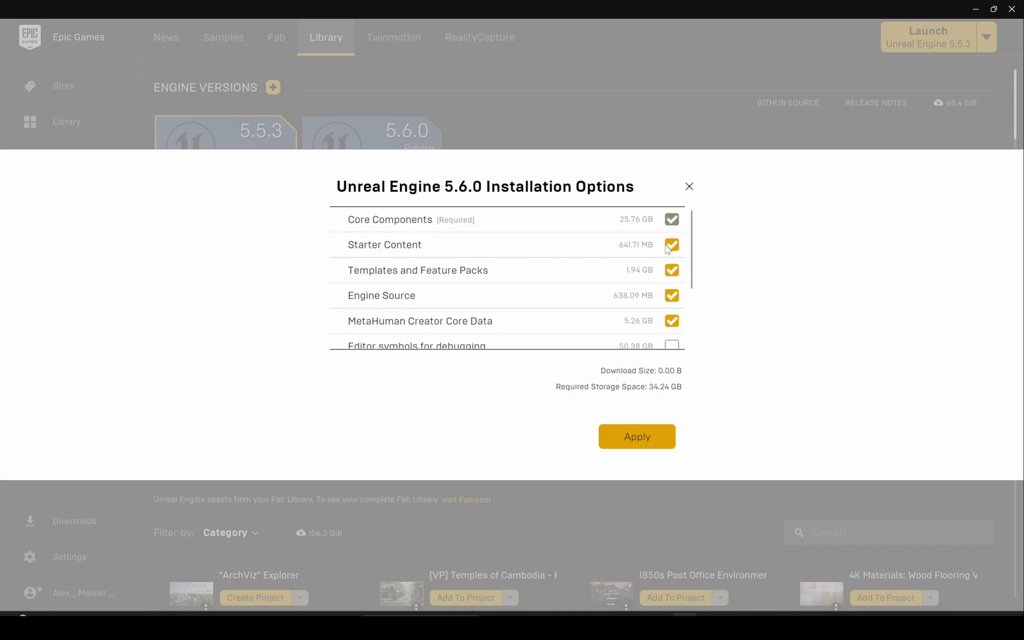
click(689, 187)
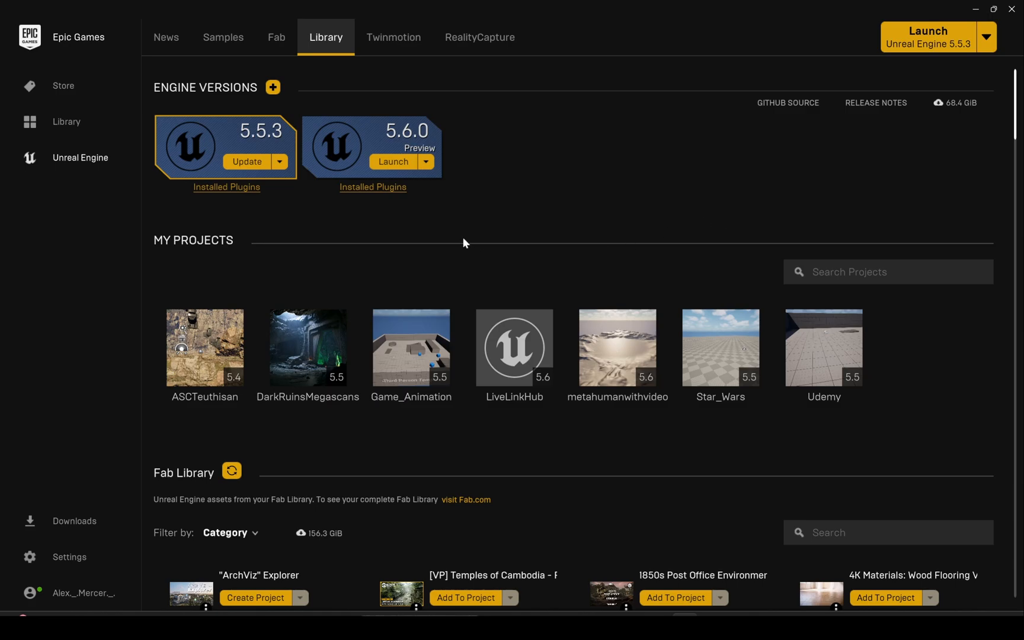
click(394, 162)
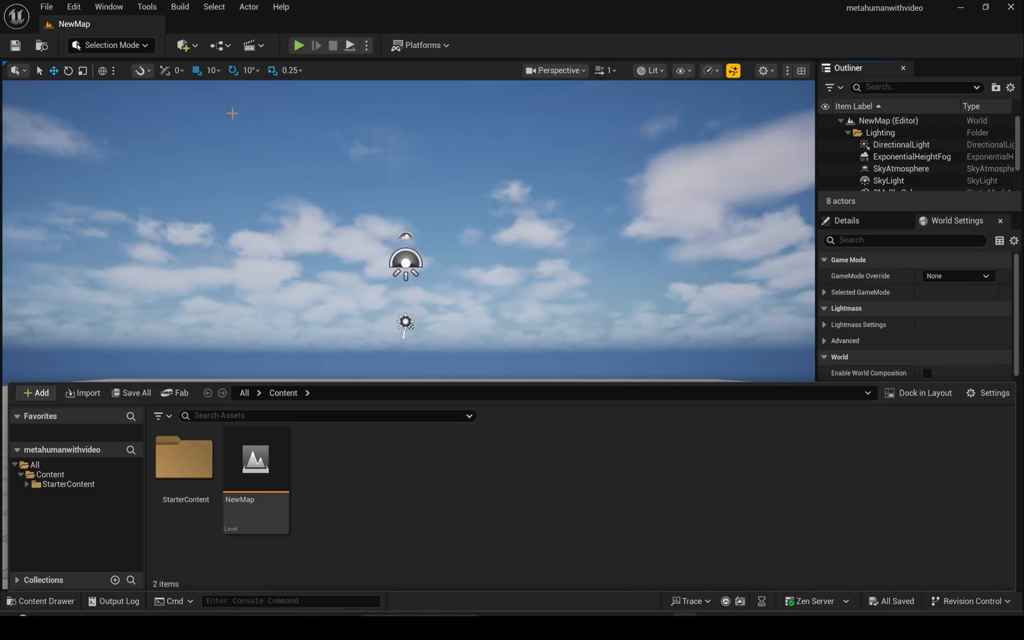
Import the Cooper MetaHuman into the project from the local MetaHumans in Quixel Bridge.
click(146, 6)
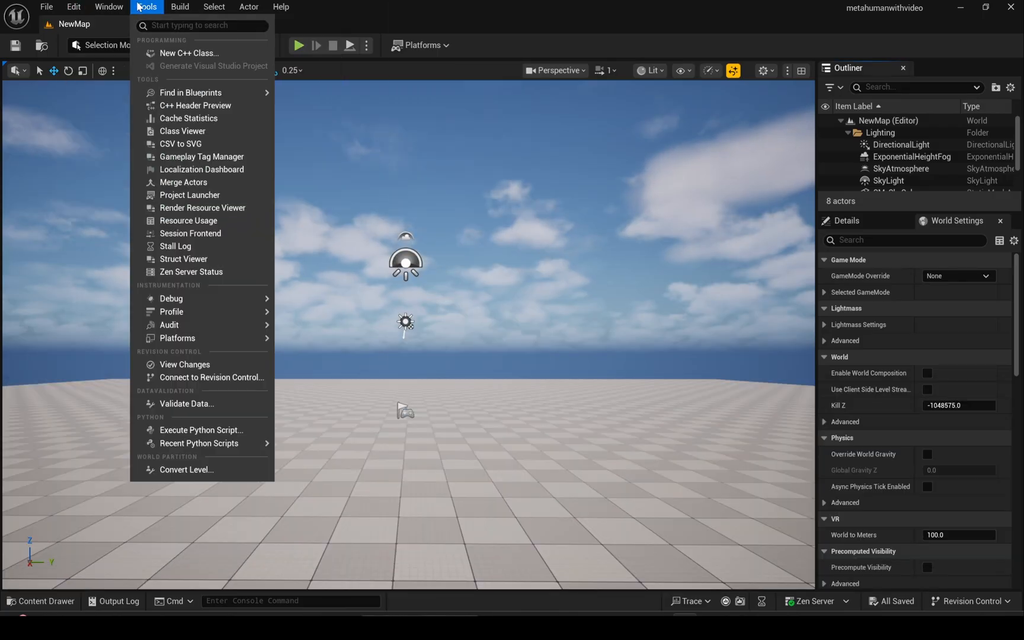
click(171, 92)
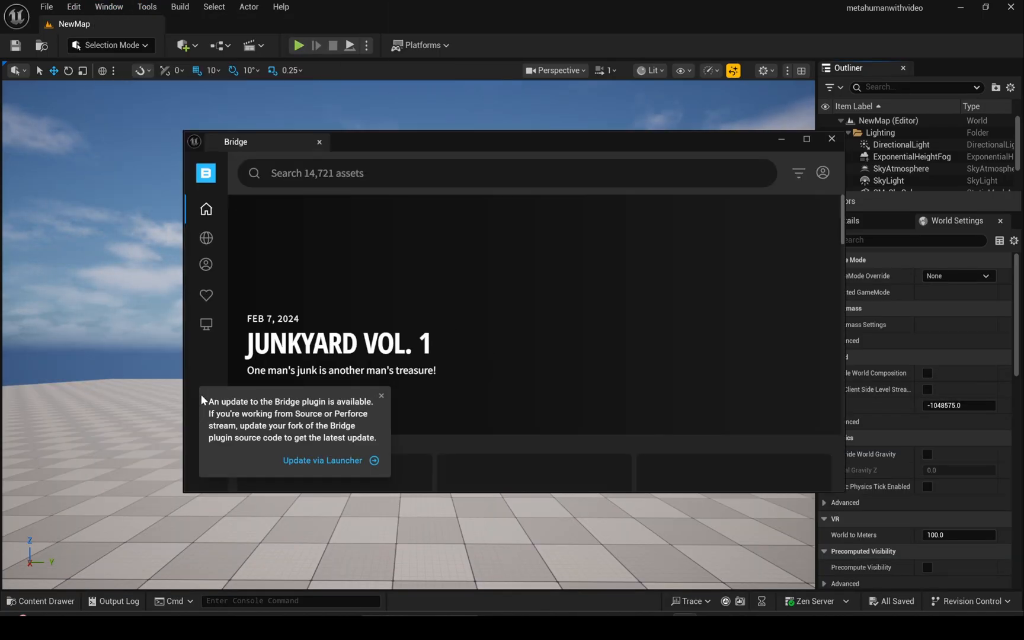
click(206, 324)
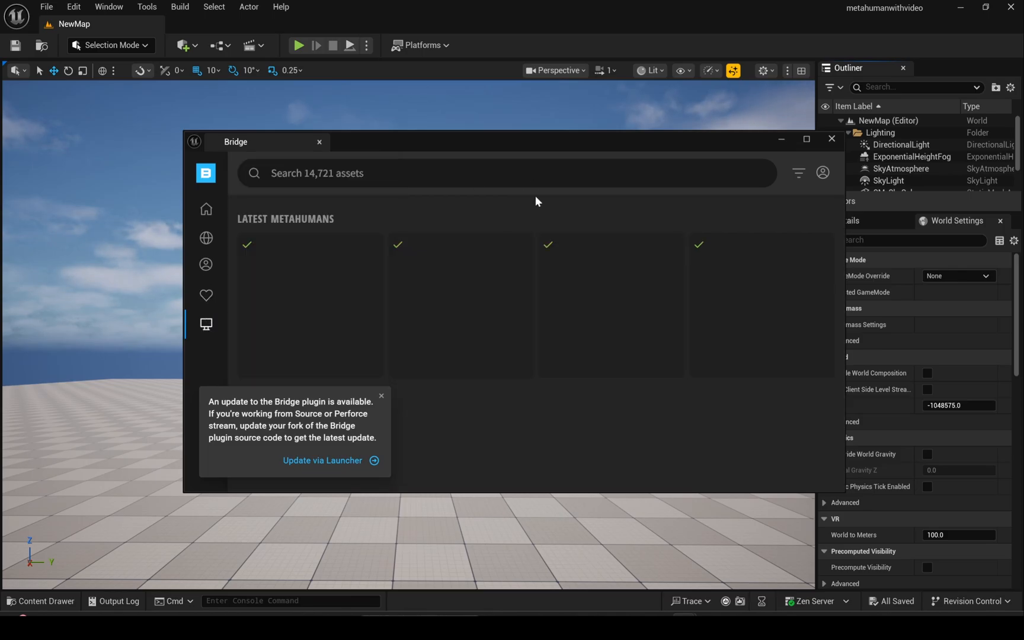
click(294, 293)
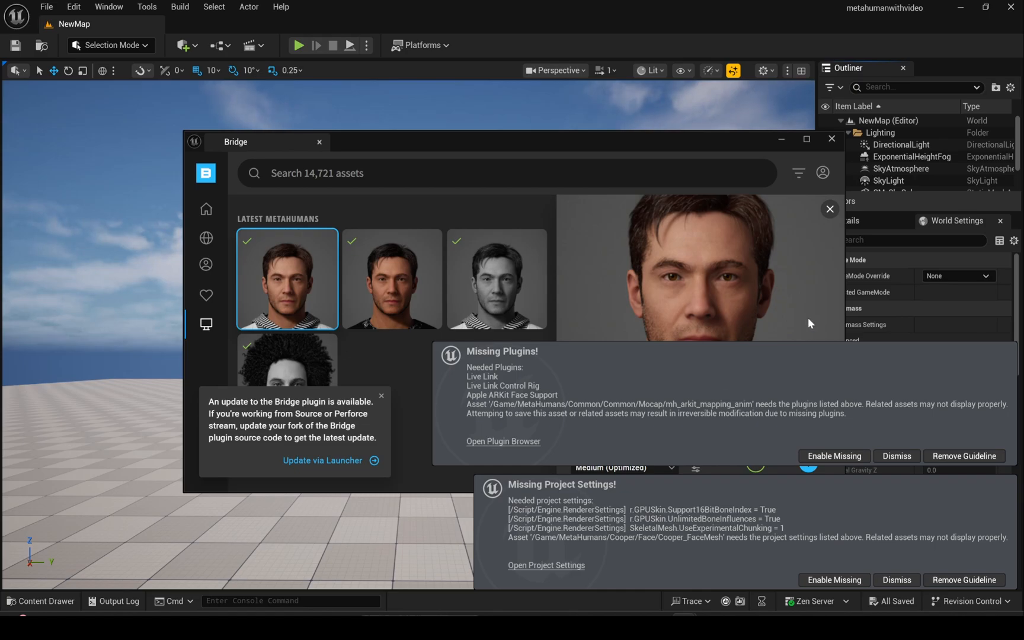
Enable the missing plugins and project settings required by the imported MetaHuman, and close Bridge.
click(834, 456)
click(834, 579)
click(831, 138)
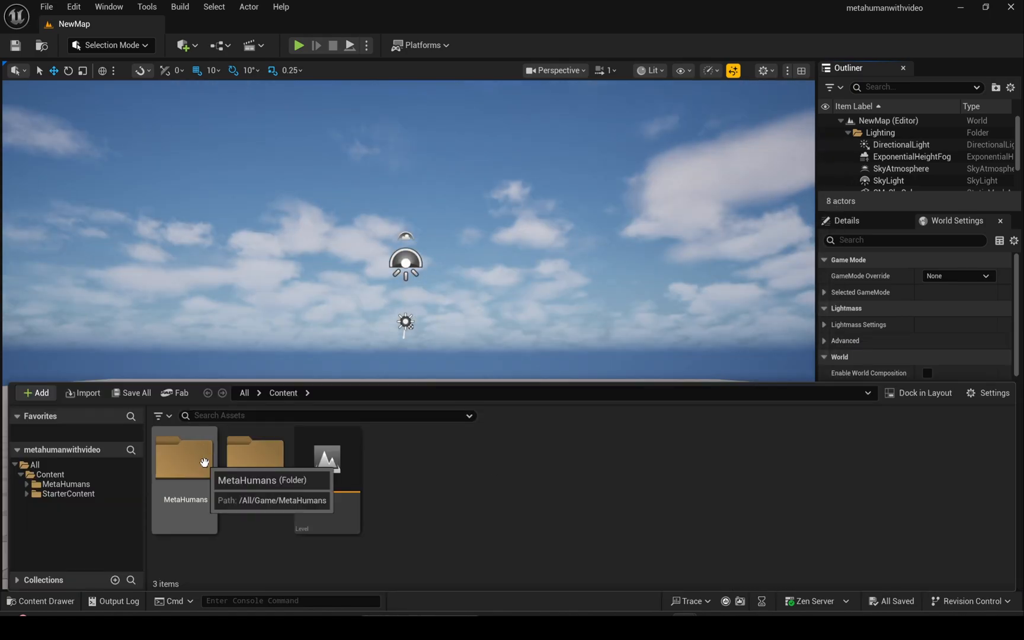
Place the BP_Cooper blueprint from the MetaHumans/Cooper folder onto the level's floor.
double_click(184, 459)
double_click(257, 459)
drag(684, 468, 555, 365)
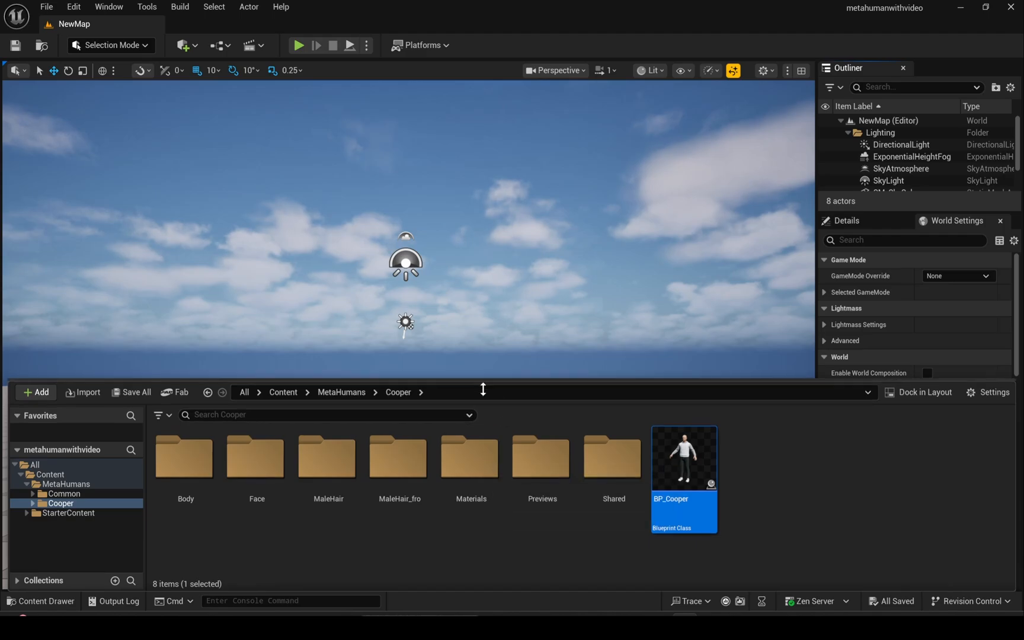
drag(482, 384, 483, 503)
drag(368, 452, 336, 468)
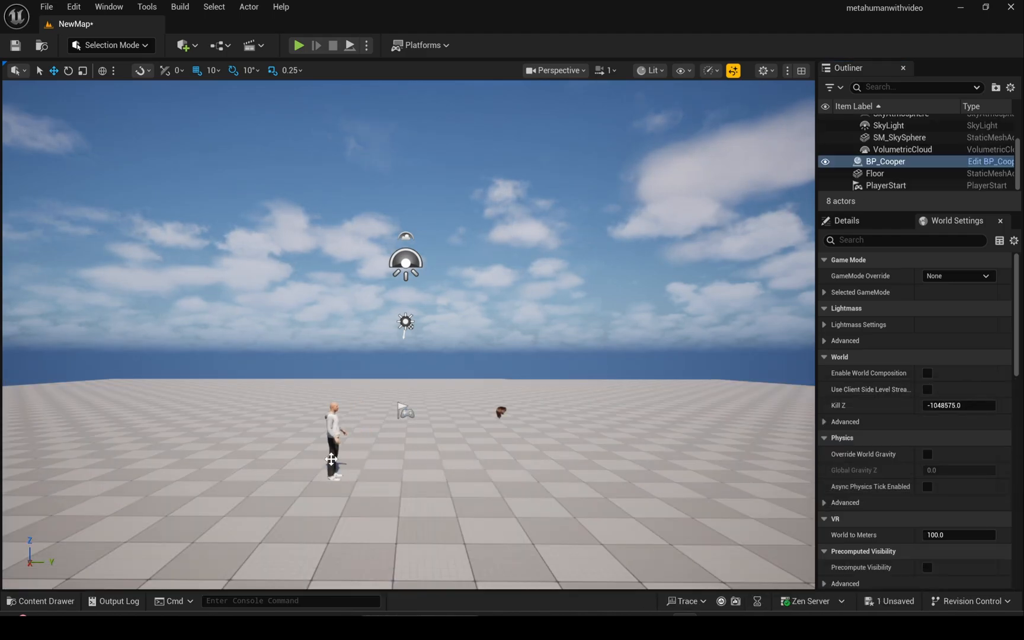
Examine the placed Cooper character from the front at close range.
scroll(381, 439, up, 3)
right_drag(382, 439, 494, 441)
scroll(493, 418, down, 3)
key(e)
key(w)
key(e)
key(s)
key(w)
right_drag(367, 261, 366, 284)
key(e)
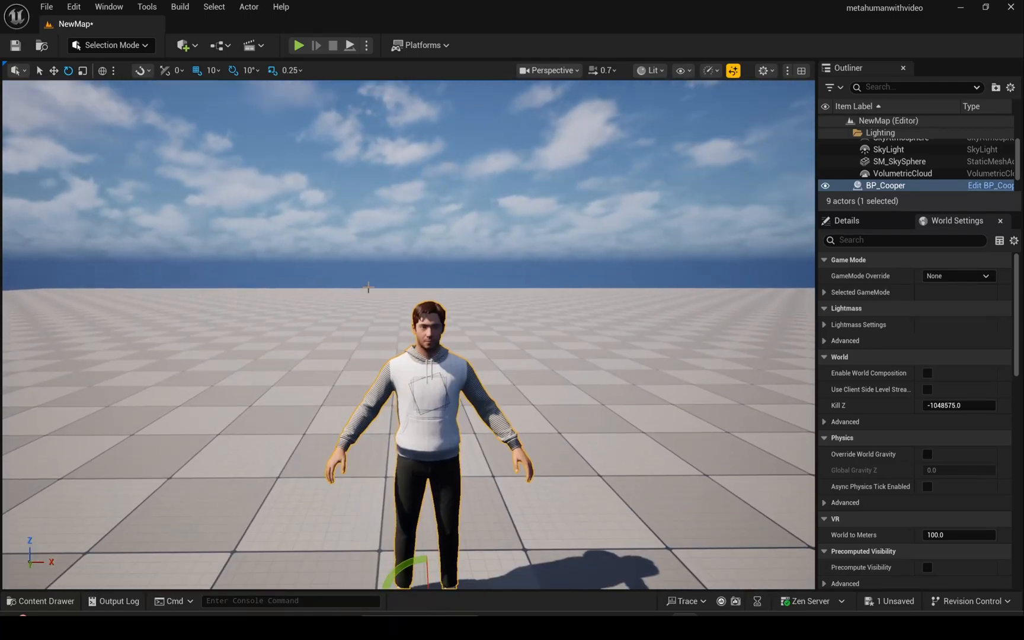
Enable the MetaHuman Animator, Animator Calibration Processing, Animator Depth Processing, Core Tech and Creator plugins, and restart the editor.
click(109, 7)
click(74, 6)
click(103, 210)
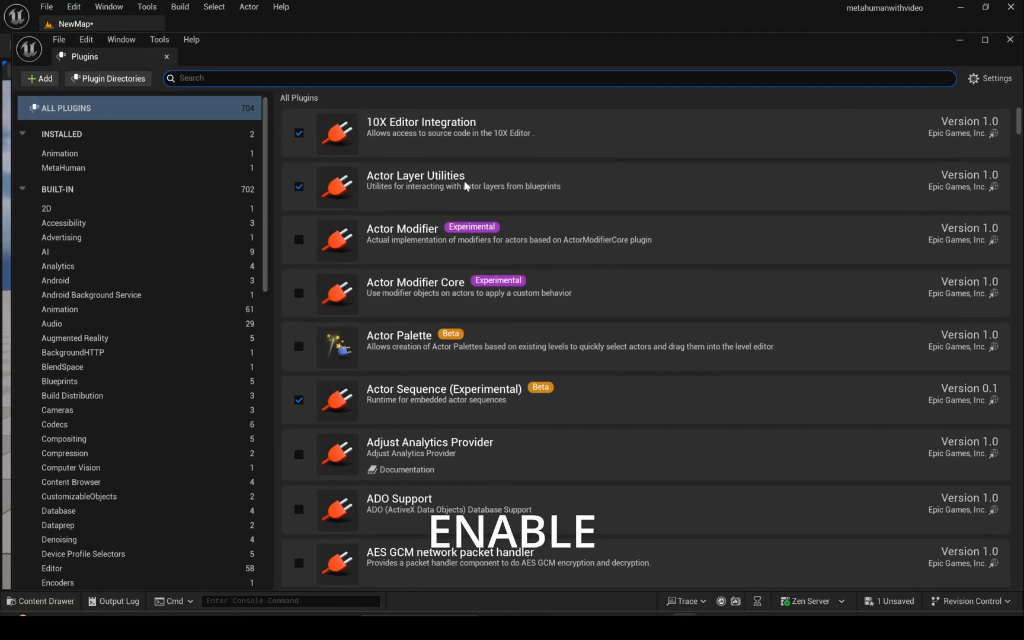
text(metahuman)
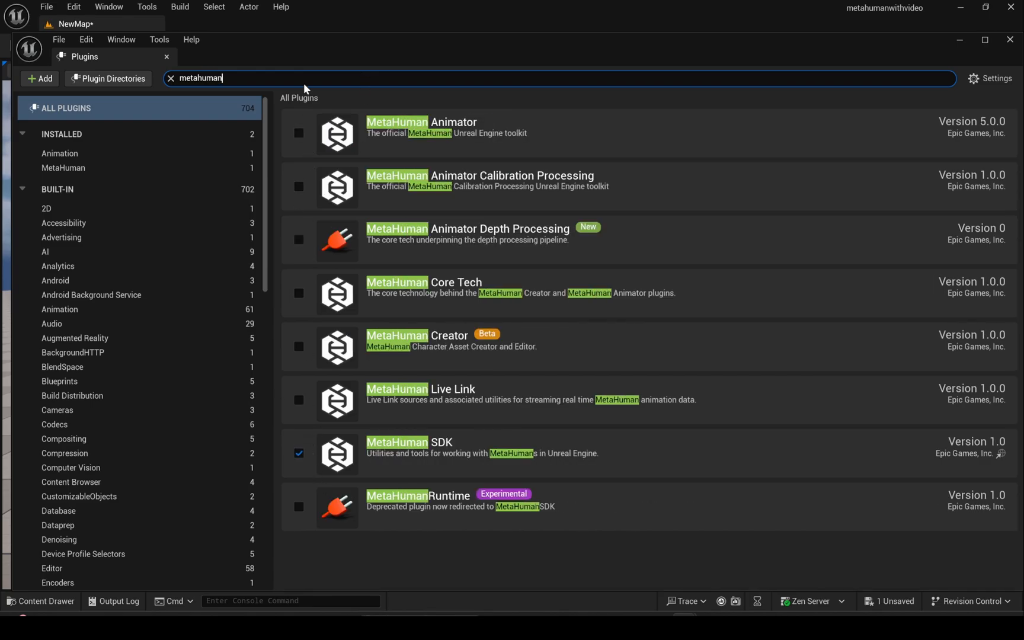
click(299, 132)
click(298, 186)
click(299, 240)
click(298, 293)
click(298, 346)
click(604, 346)
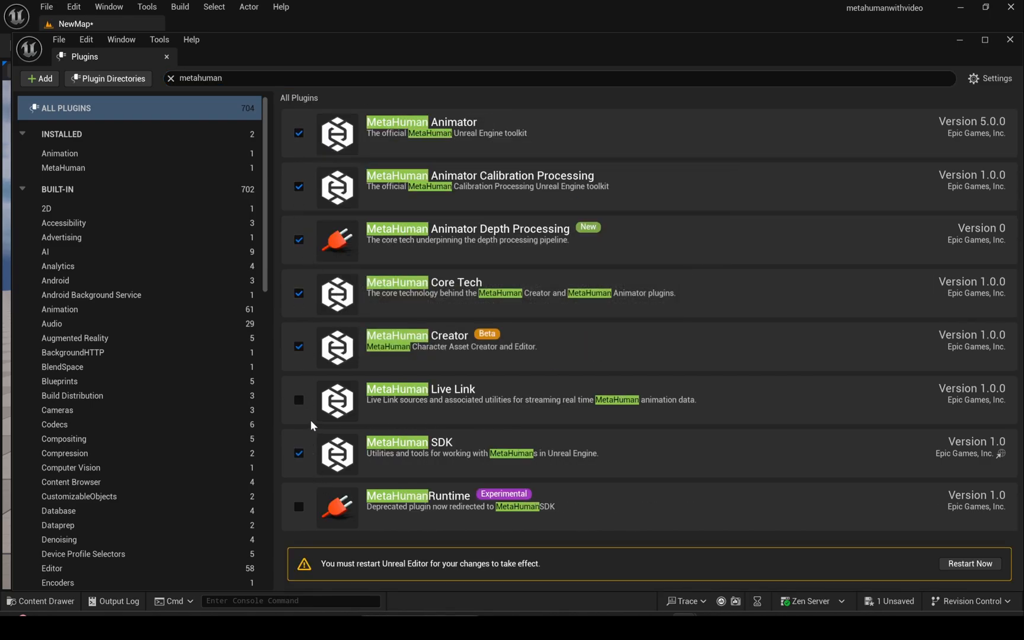
click(970, 562)
click(554, 448)
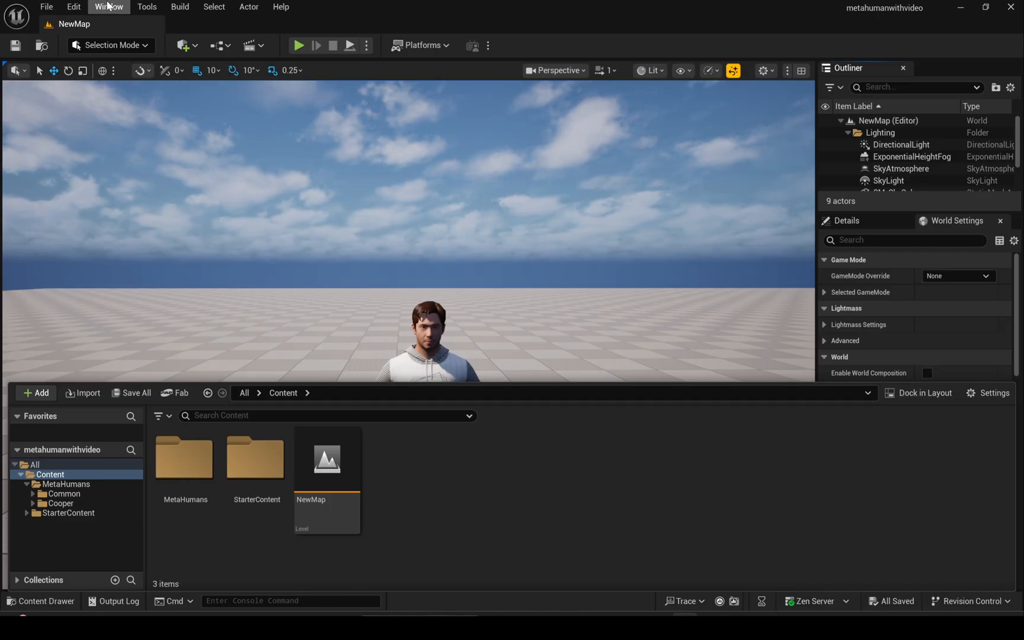
Open Capture Manager and go from it to Live Link Hub.
click(110, 7)
mouse_move(147, 6)
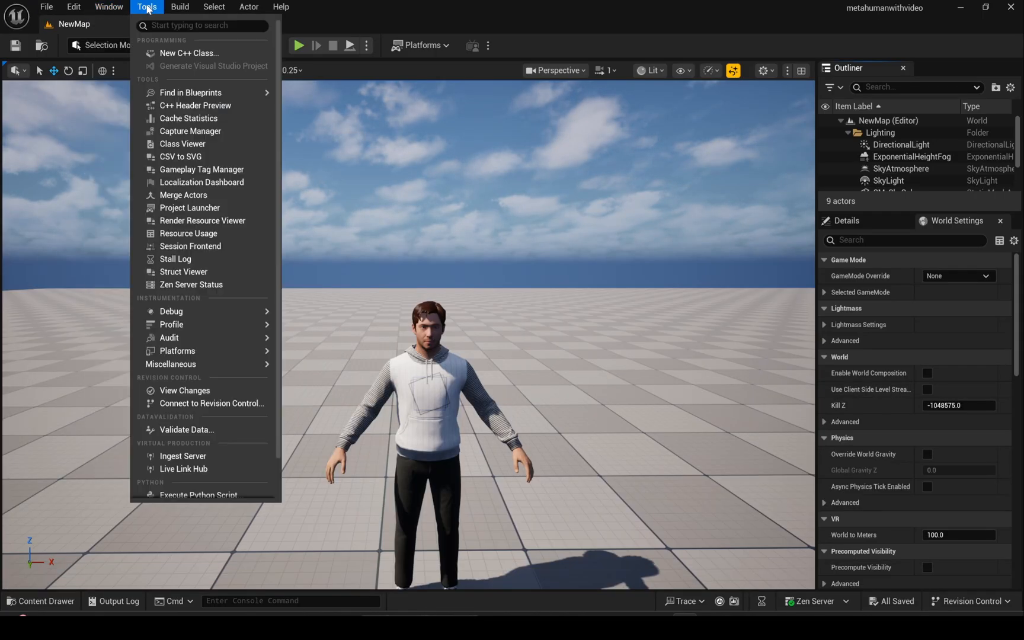
click(168, 131)
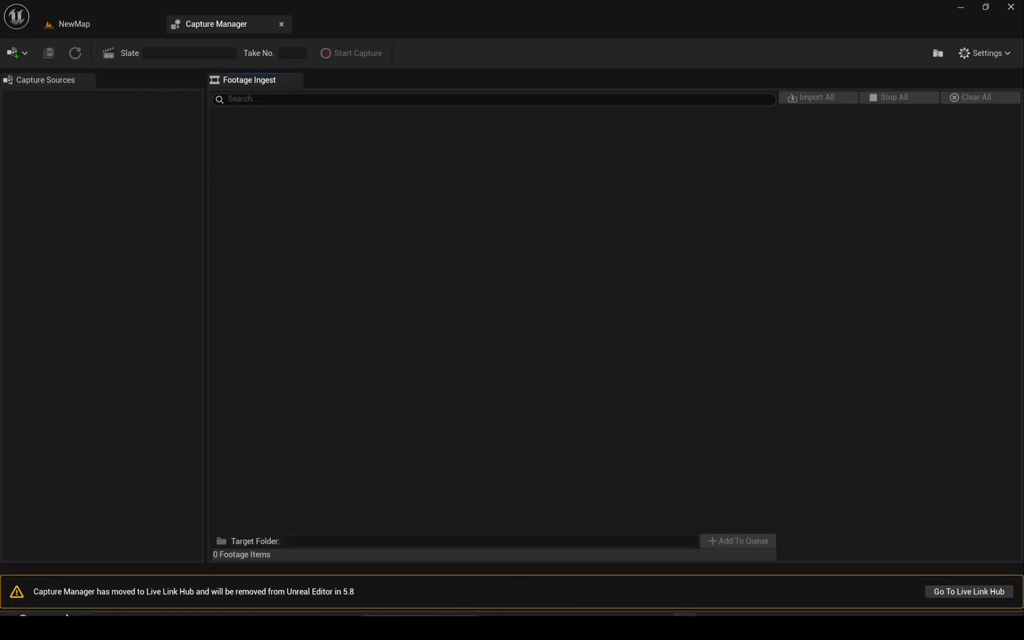
click(944, 591)
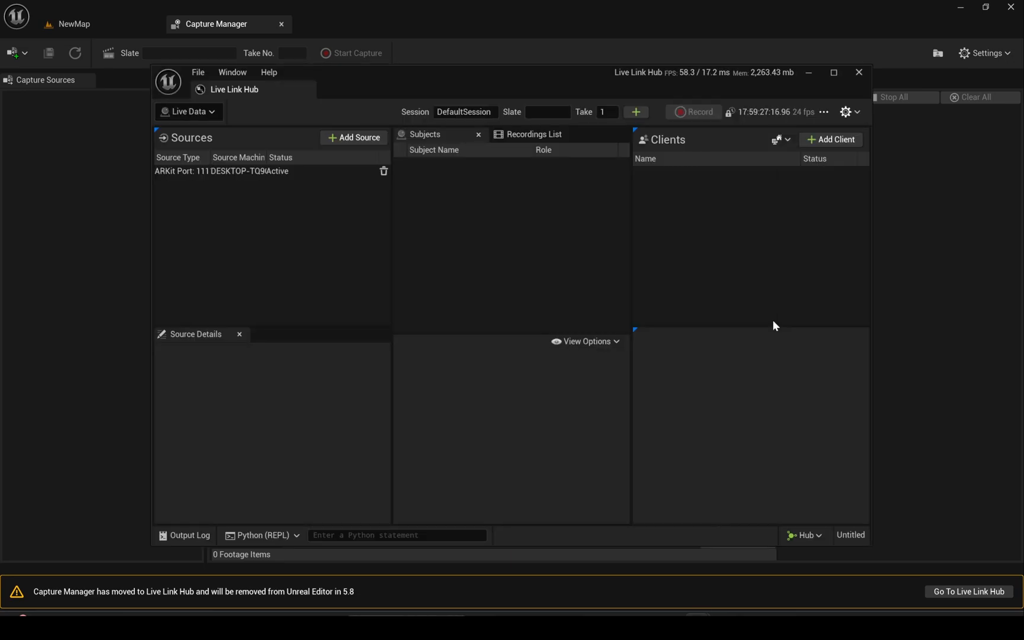
Remove the ARKit source from Live Link Hub and switch to the Capture Manager layout.
click(384, 171)
click(178, 113)
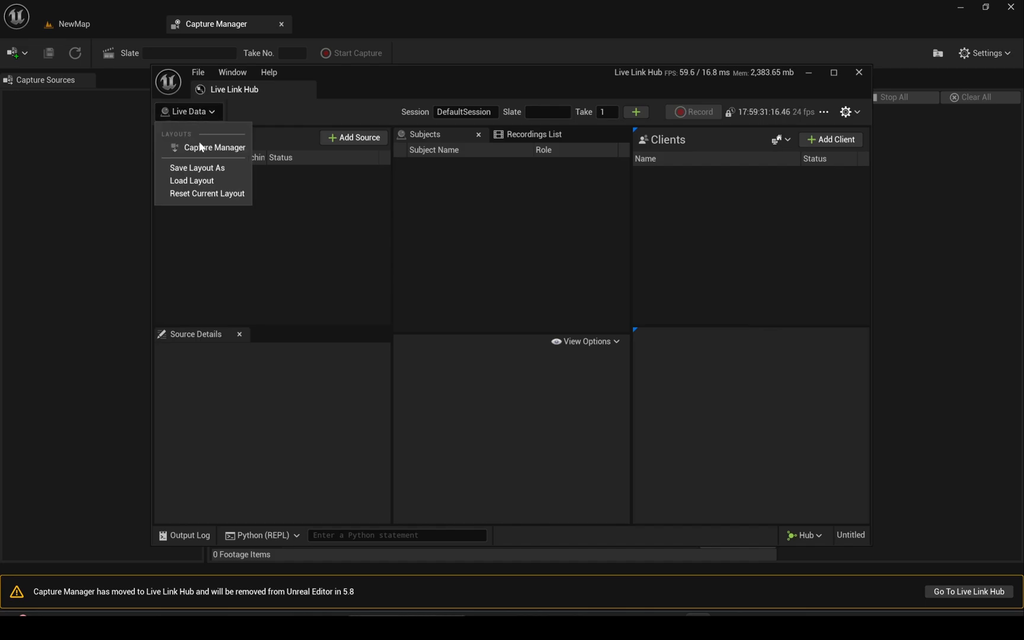
click(202, 148)
Add a Mono Video Ingest device and show its details.
click(286, 141)
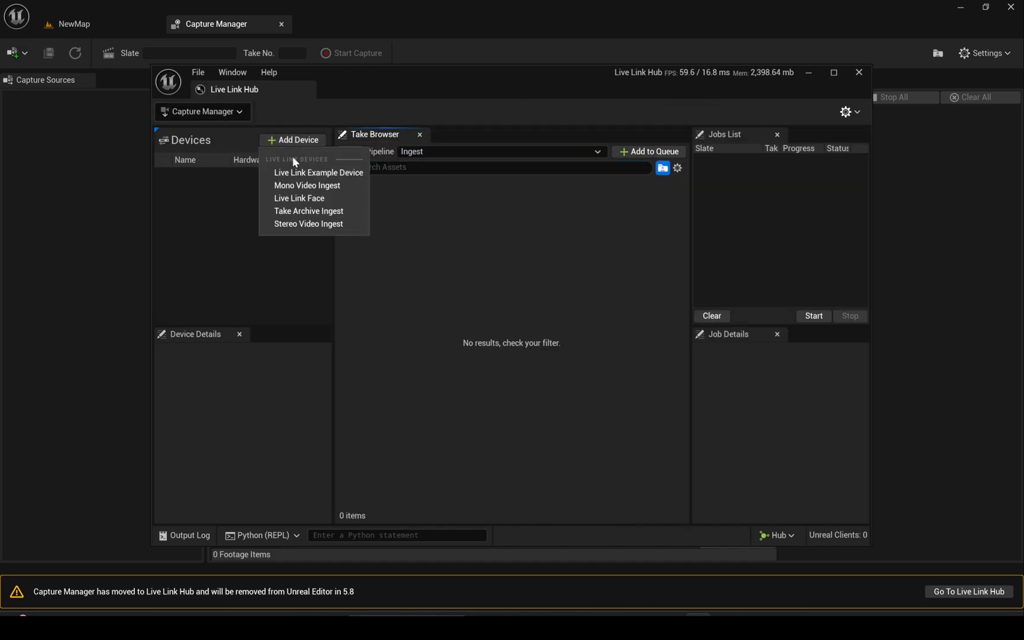
click(302, 185)
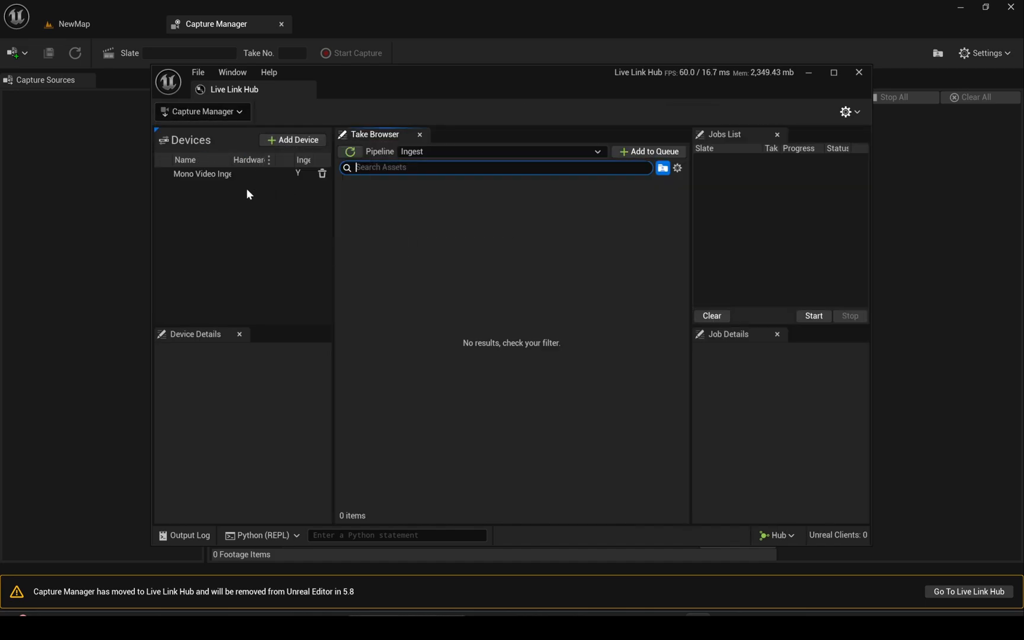
click(234, 176)
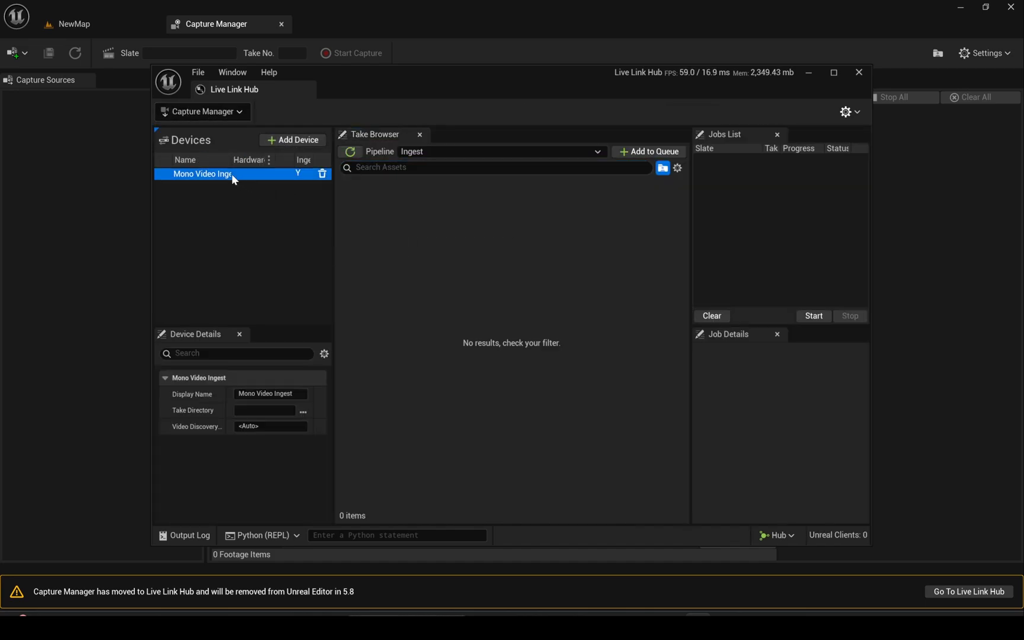
Set the Mono Video Ingest device's take directory to the yt folder inside Videos.
click(303, 411)
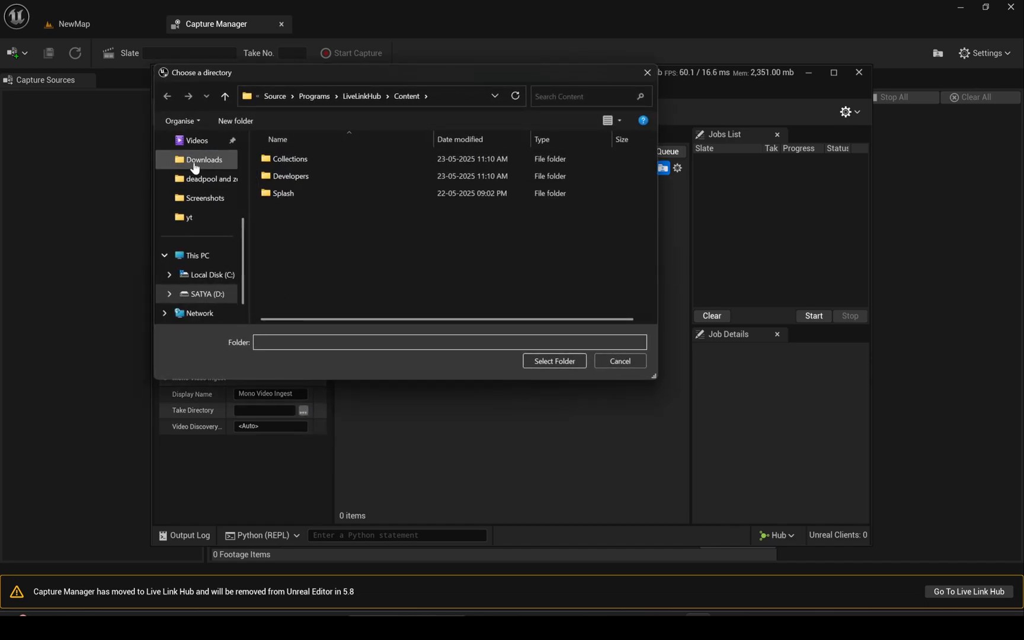
click(195, 168)
scroll(195, 178, up, 2)
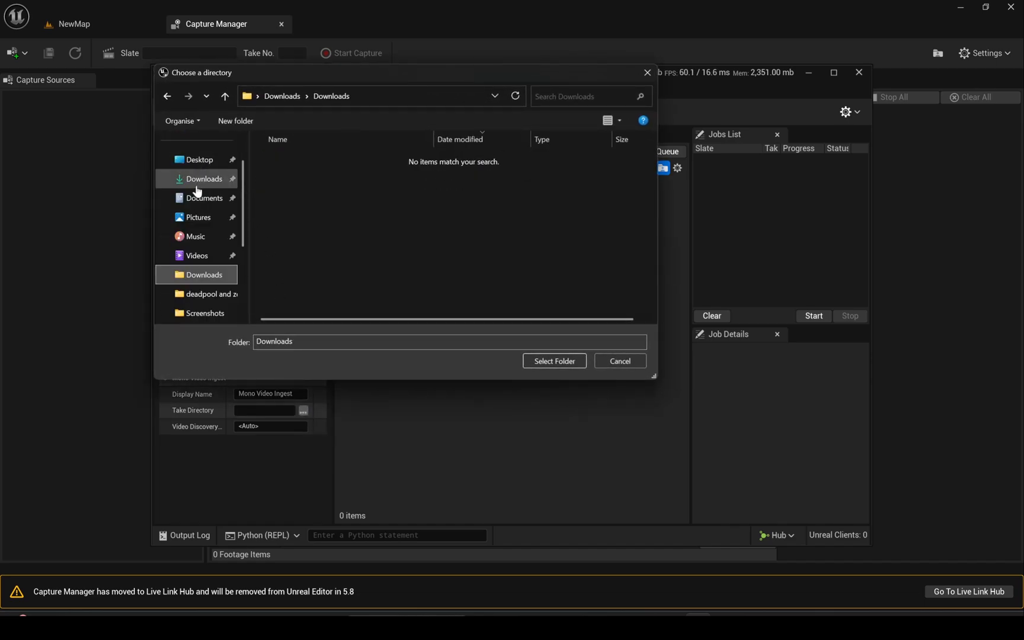
click(196, 256)
double_click(378, 245)
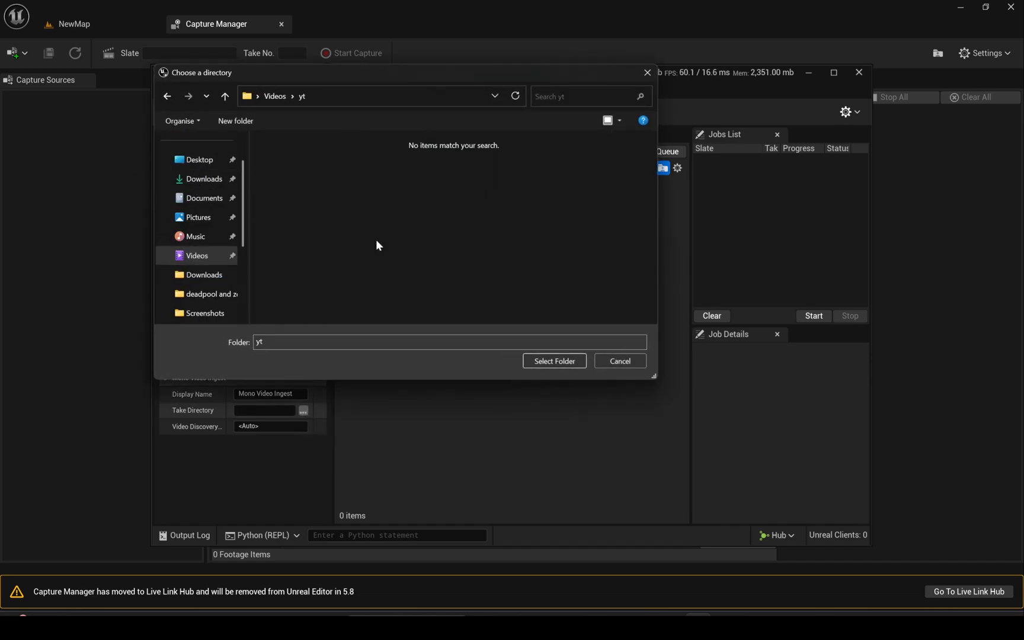
click(274, 96)
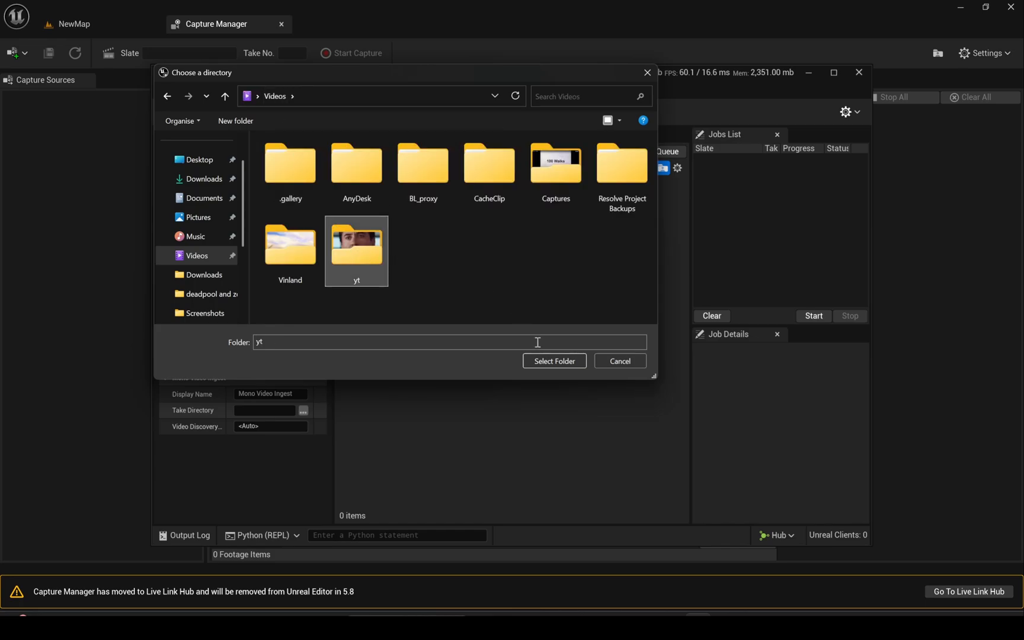
click(544, 360)
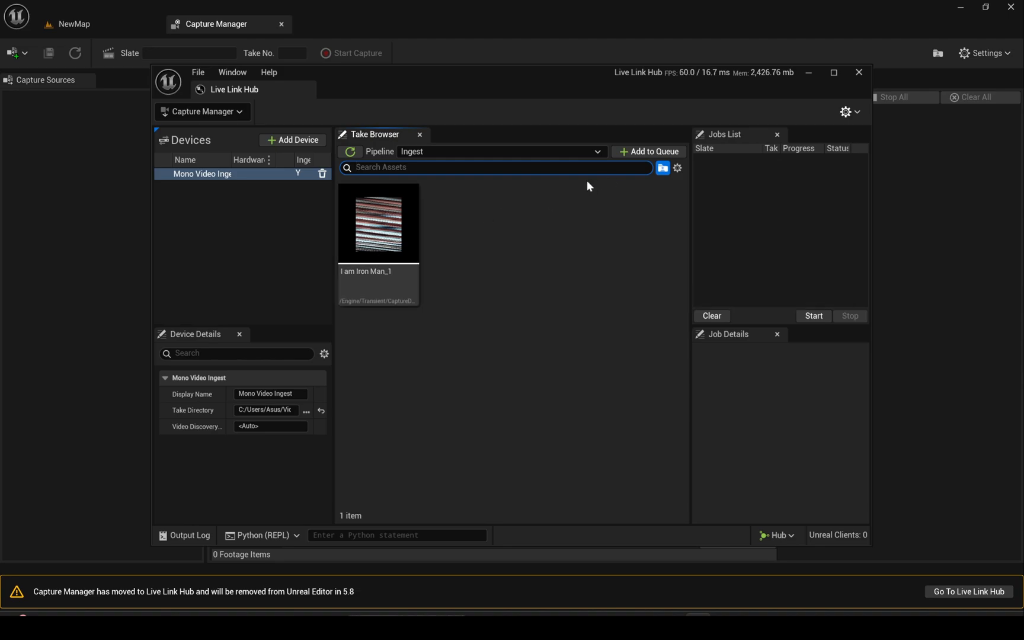
Queue the I am Iron Man_1 take and start its ingest job, with the device's display name set to Face anim Video.
click(378, 237)
click(630, 156)
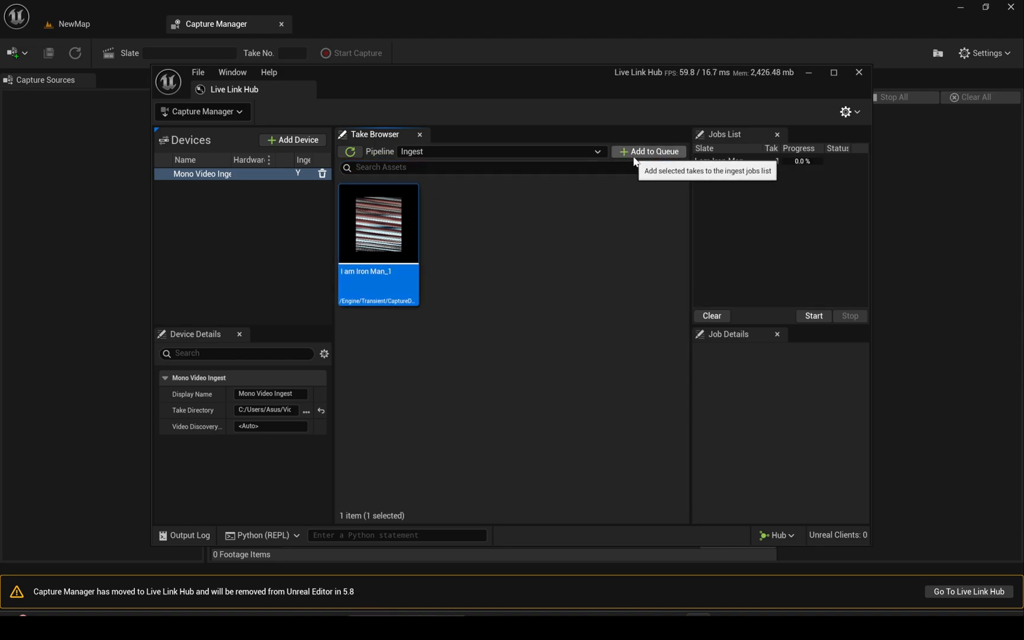
click(782, 163)
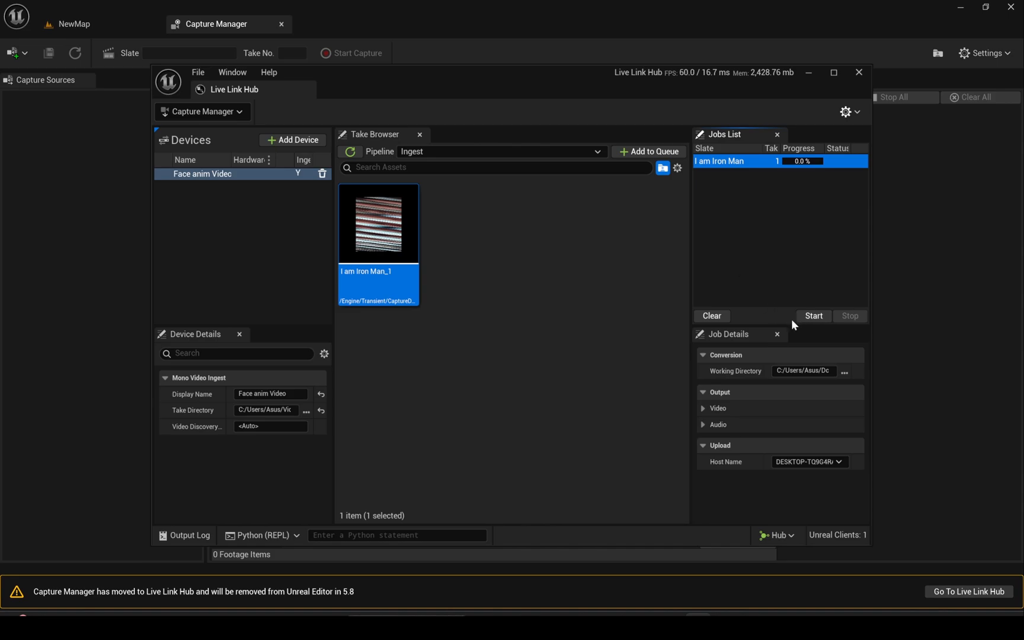
click(813, 316)
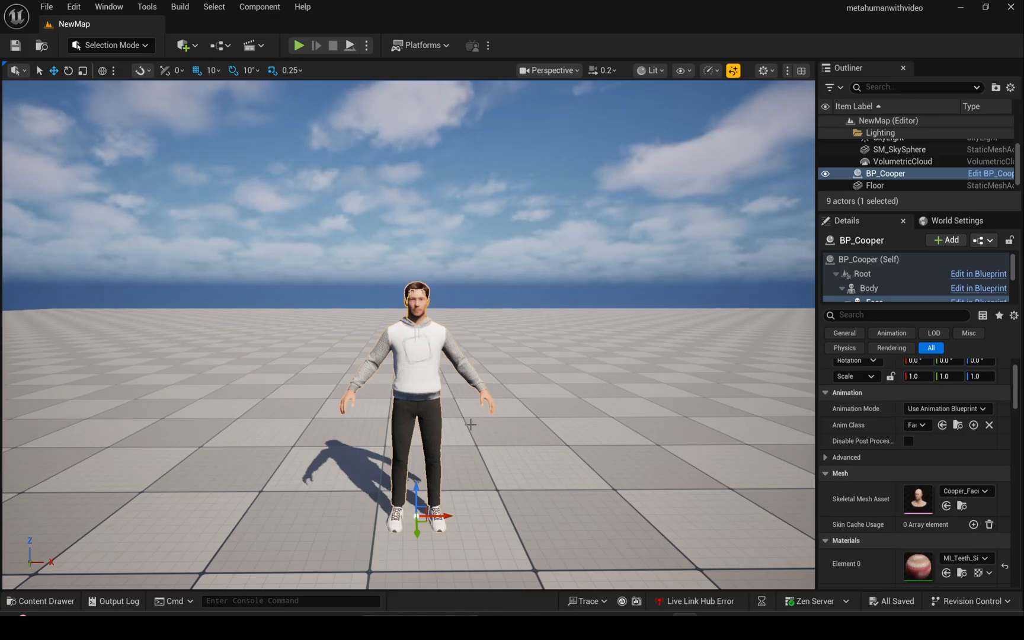
Return to the level editor and open the ingested footage folder CaptureManager/Imports/Face_anim_Video/I_am_Iron_Man_1.
key(ctrl+space)
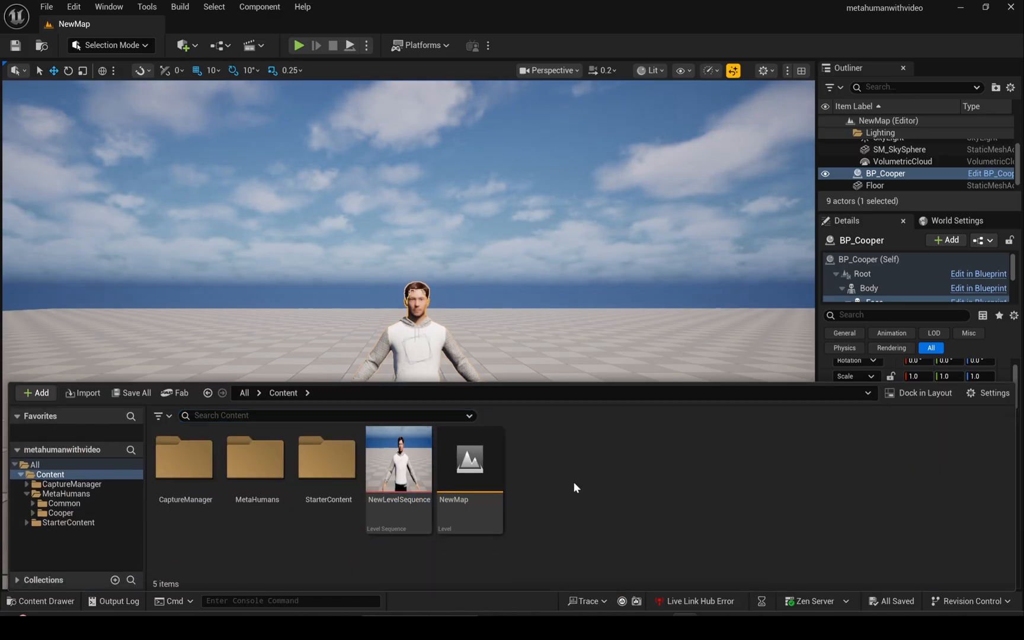
click(183, 468)
double_click(185, 468)
double_click(200, 490)
double_click(200, 491)
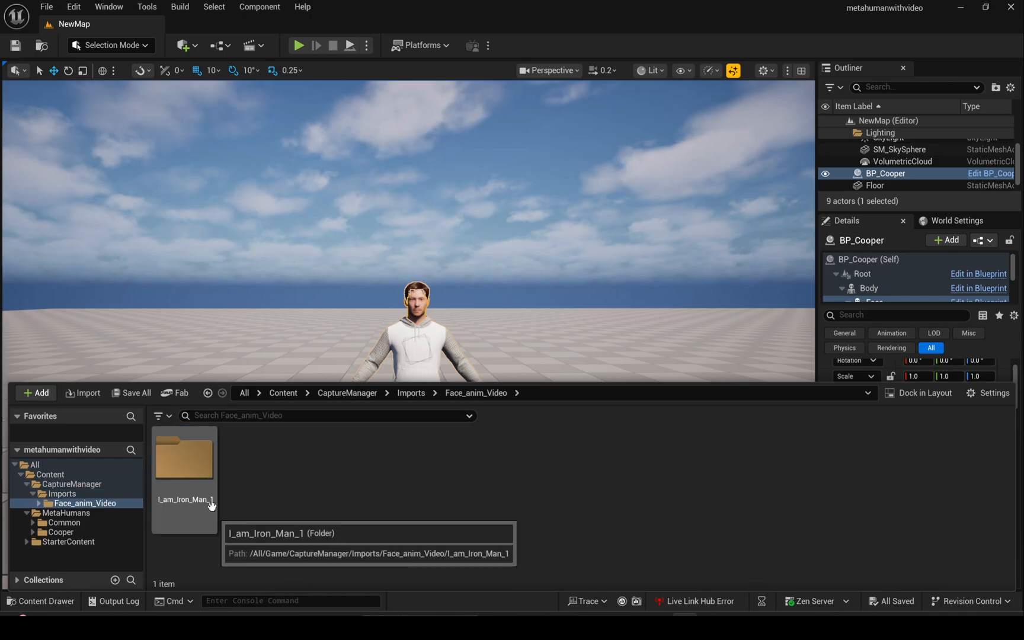
double_click(196, 480)
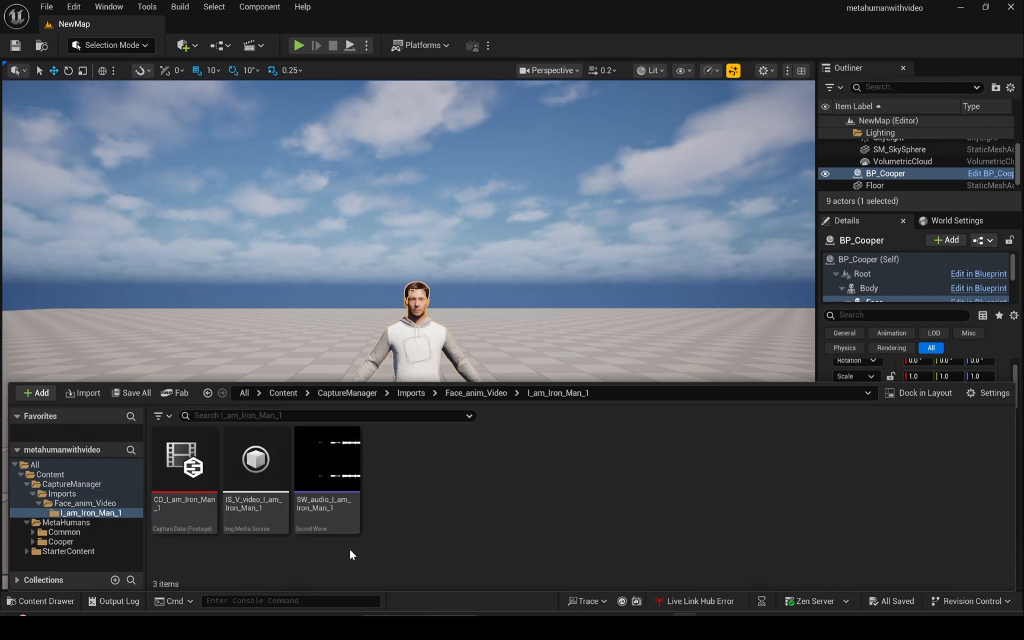
Create a MetaHuman Performance asset in the I_am_Iron_Man_1 folder and open it for editing.
right_click(413, 463)
mouse_move(510, 592)
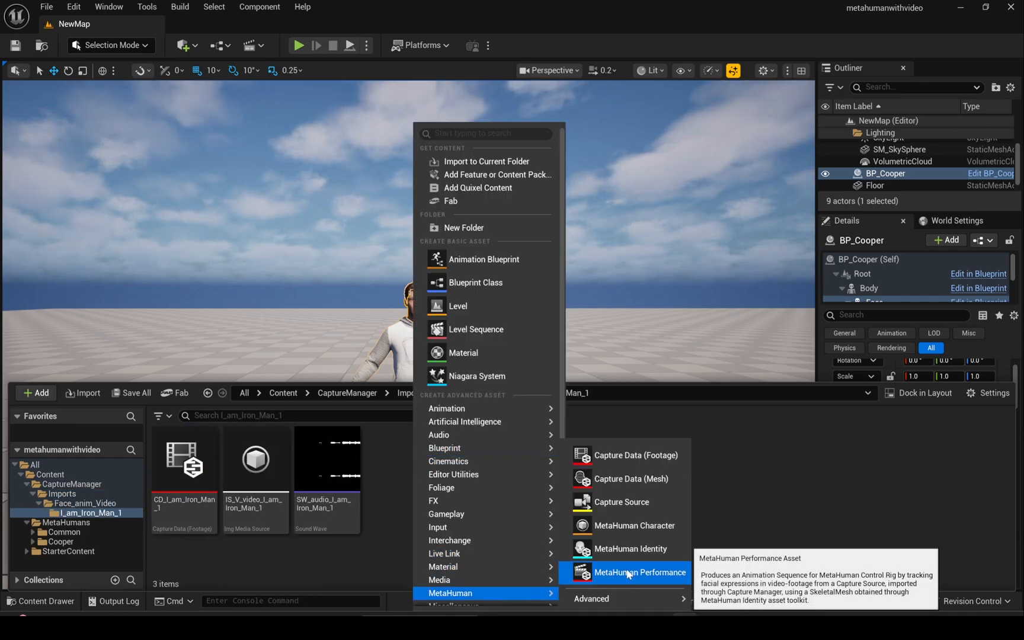
mouse_move(616, 593)
click(613, 572)
double_click(314, 459)
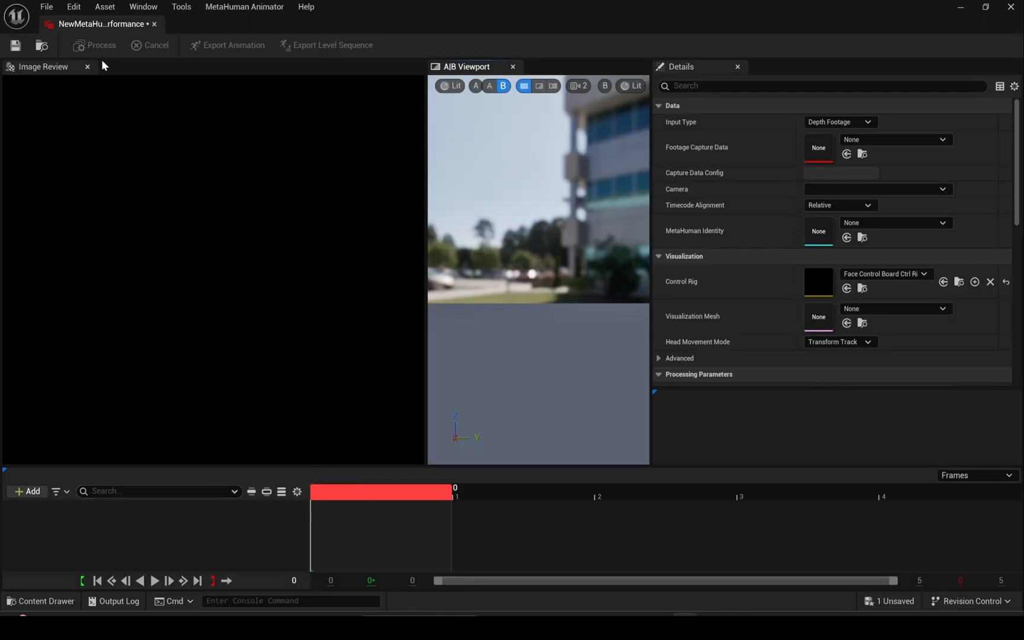
Assign CD_I_am_Iron_Man_1 as the performance's footage capture data and advance the footage one frame.
click(26, 495)
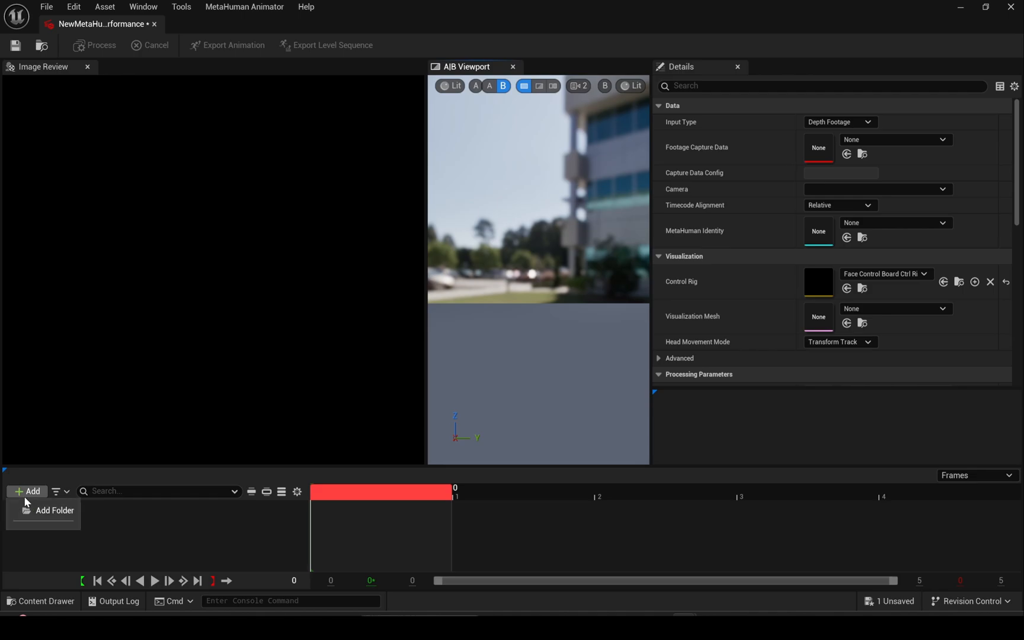
click(36, 492)
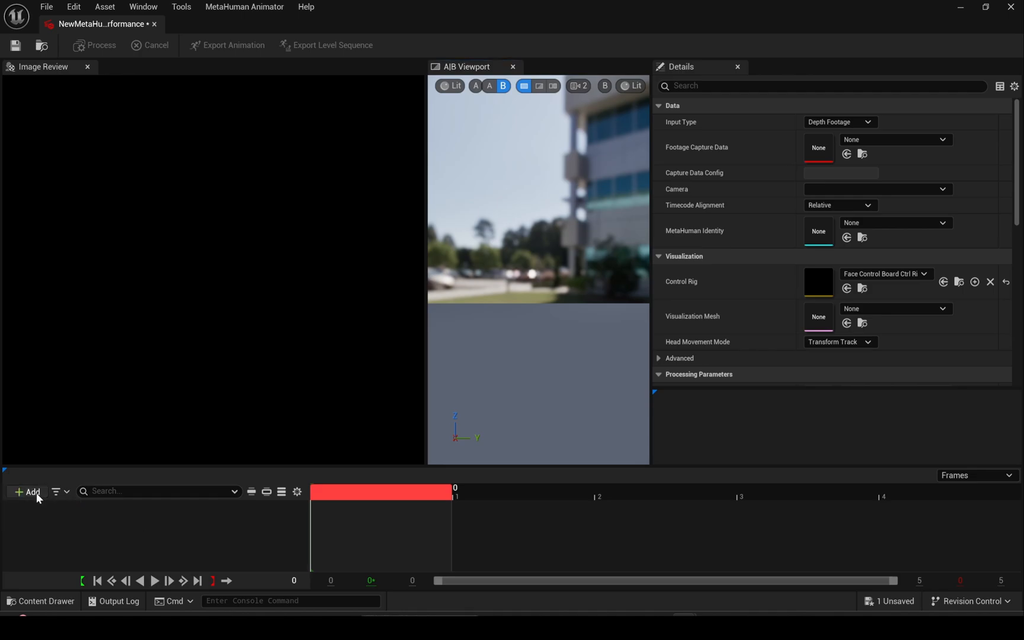
click(888, 140)
click(927, 297)
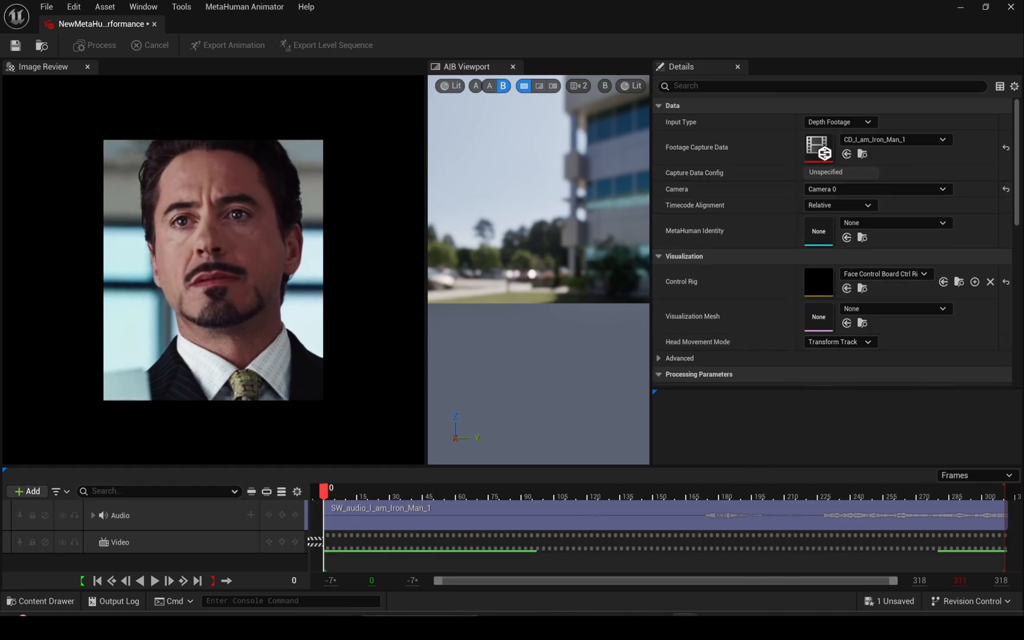
click(170, 580)
Set the visualization mesh to Cooper_FaceMesh and accept switching to the audio clock source.
scroll(906, 308, down, 1)
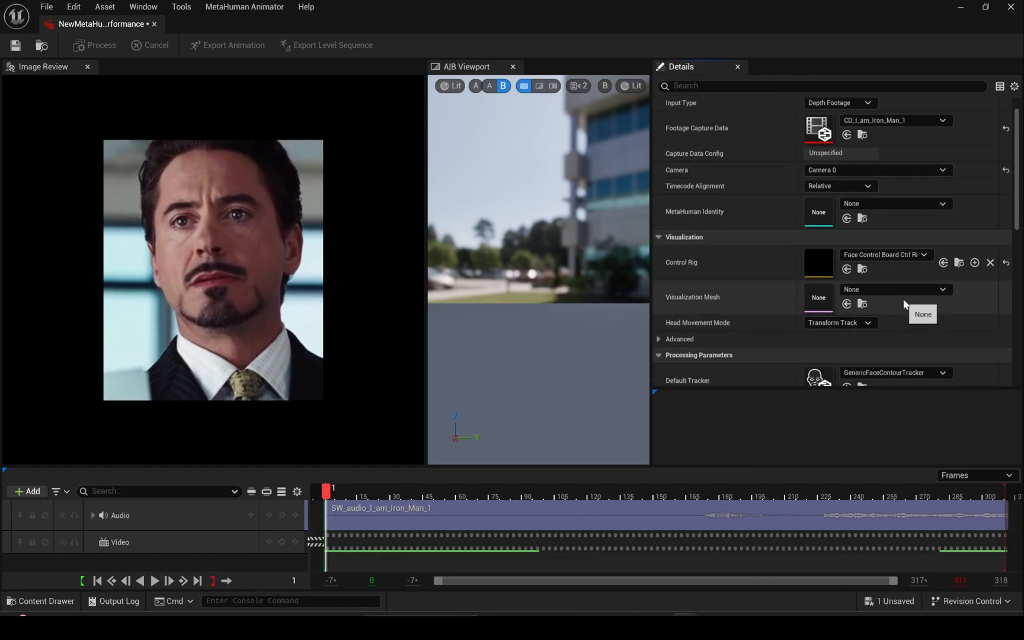
click(904, 291)
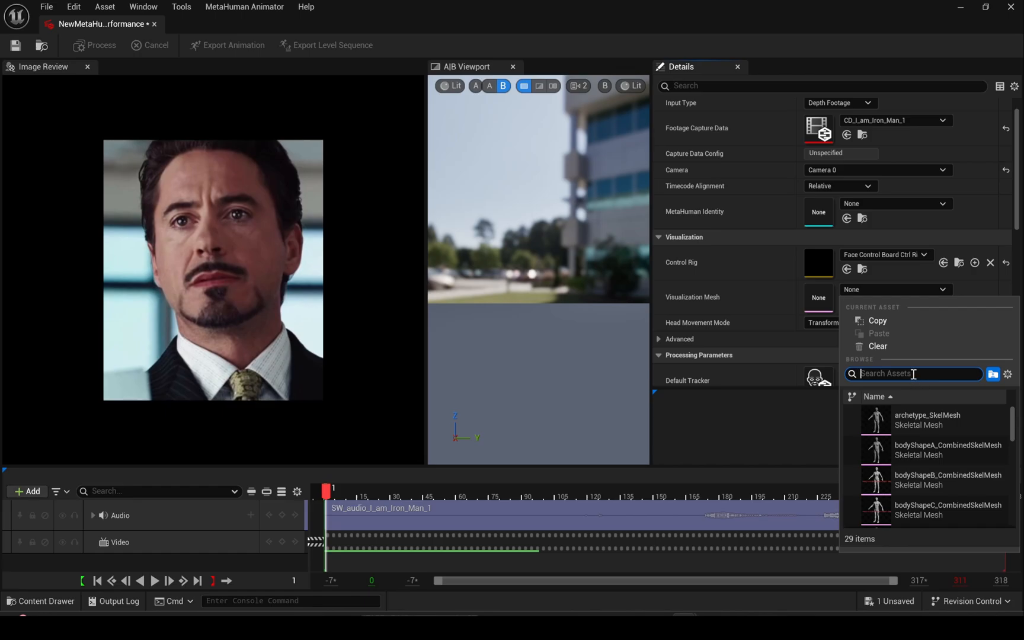
text(fa)
text(cr)
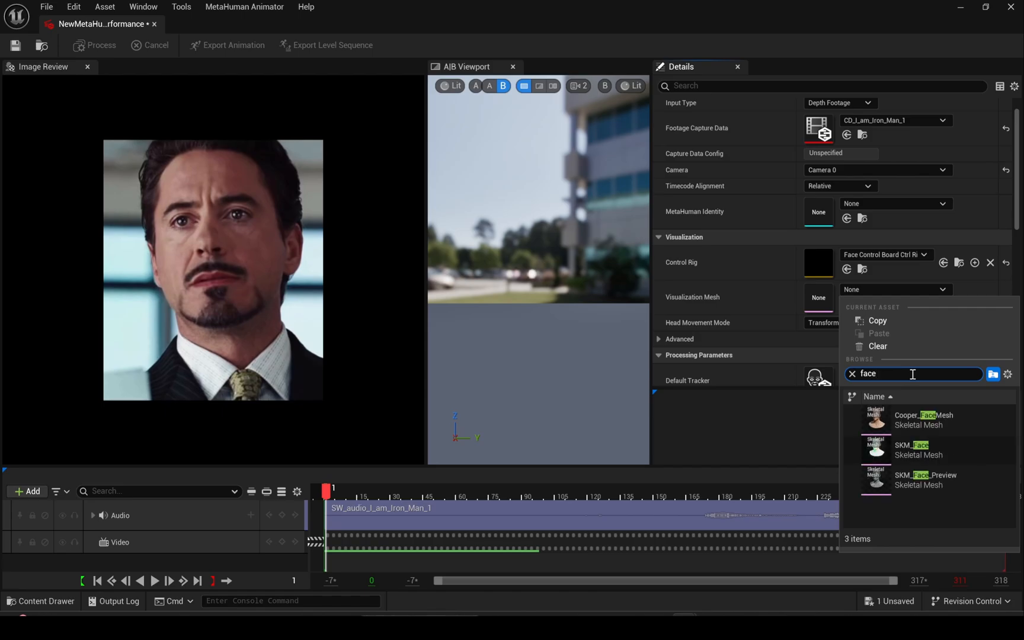
mouse_move(943, 420)
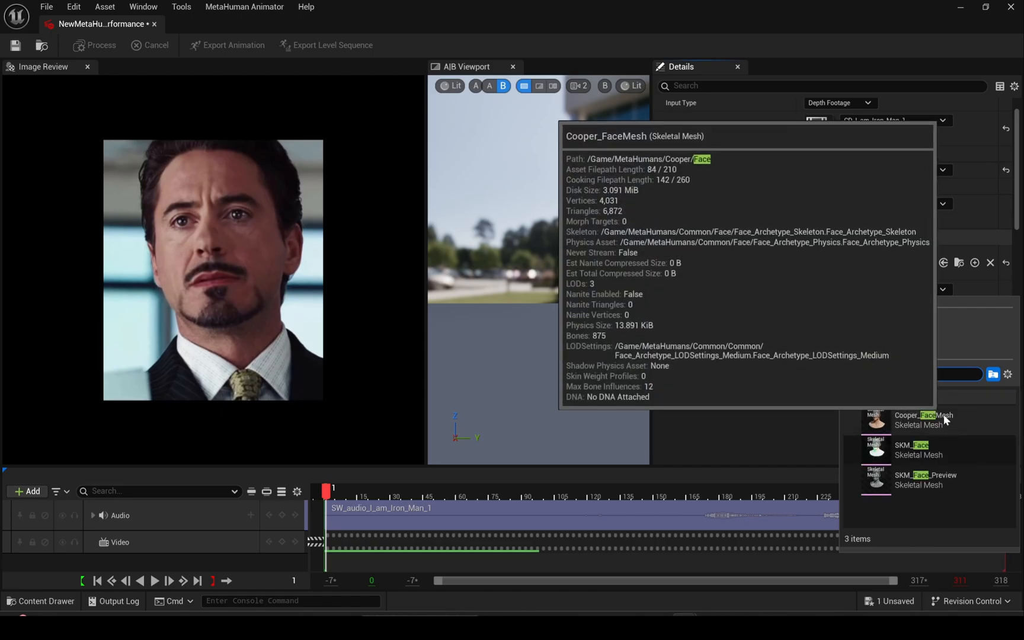
click(938, 417)
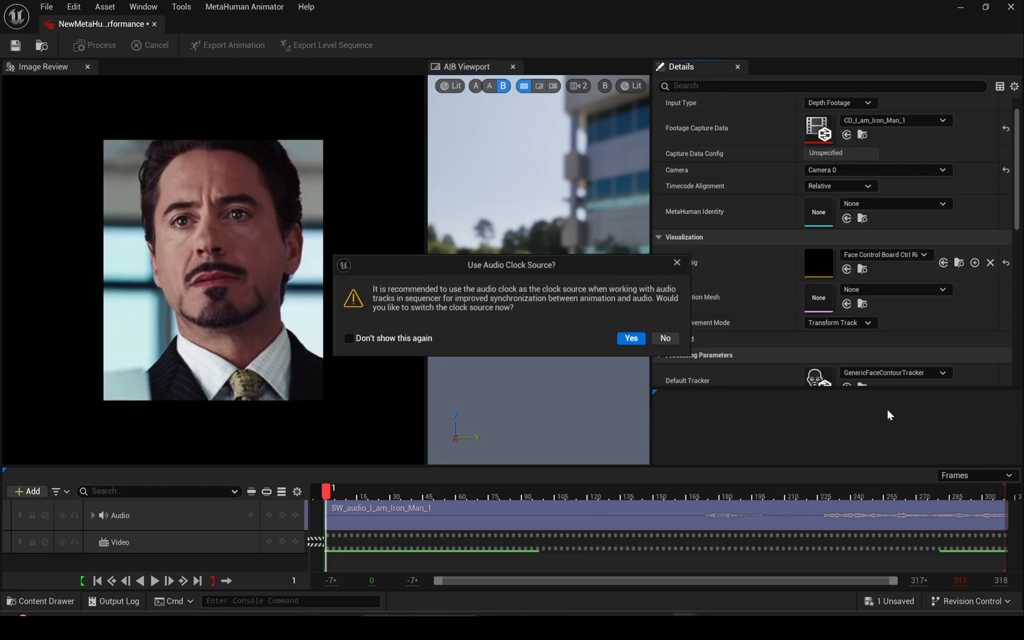
click(630, 338)
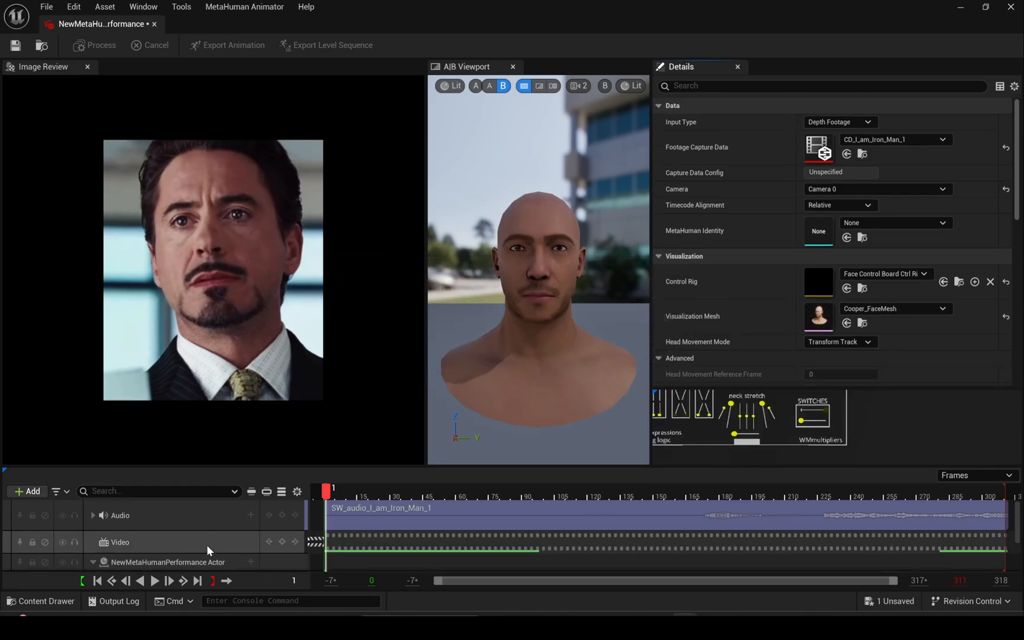
Change the performance's input type to Monocular Footage.
scroll(205, 545, down, 2)
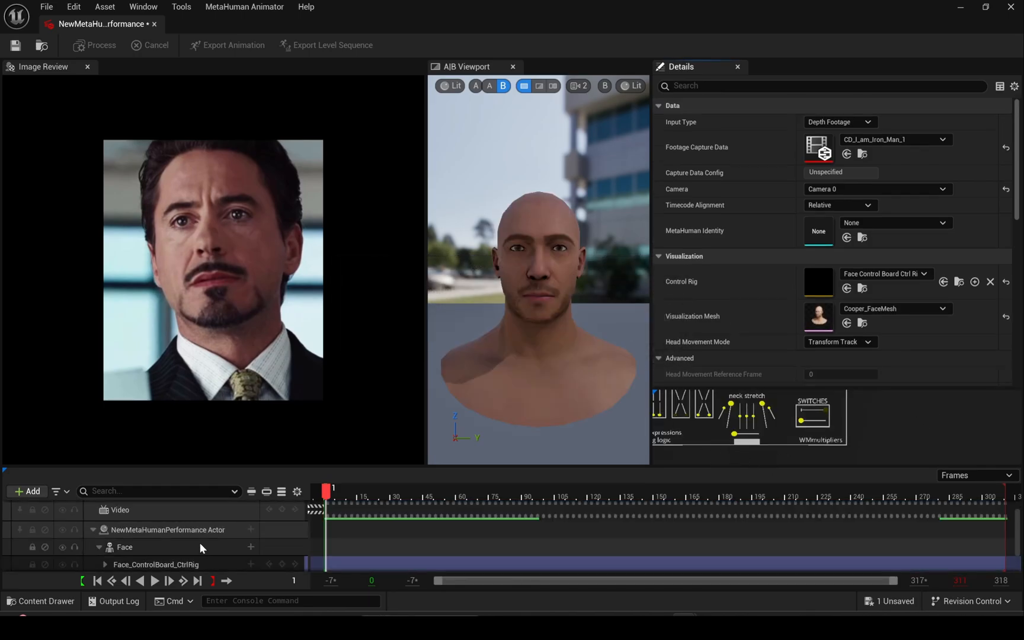
click(199, 543)
scroll(780, 311, down, 10)
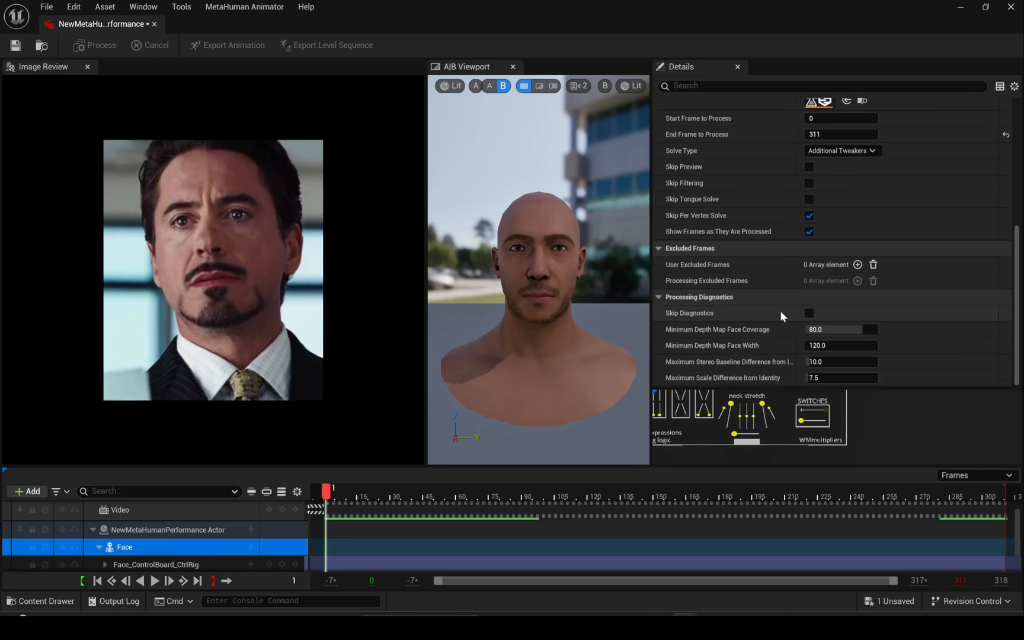
scroll(779, 311, up, 12)
click(869, 218)
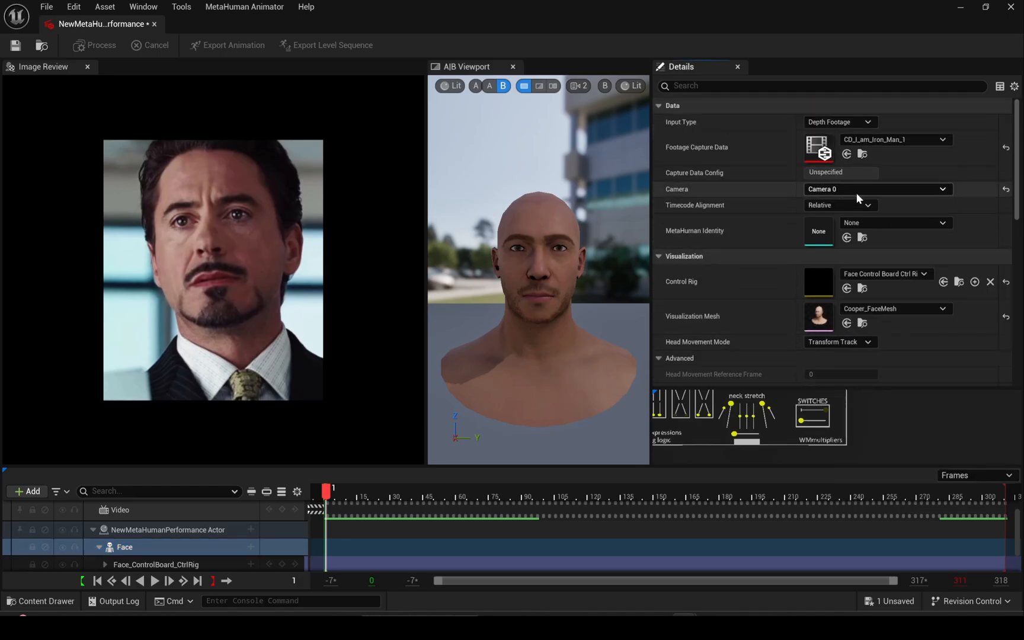
click(852, 120)
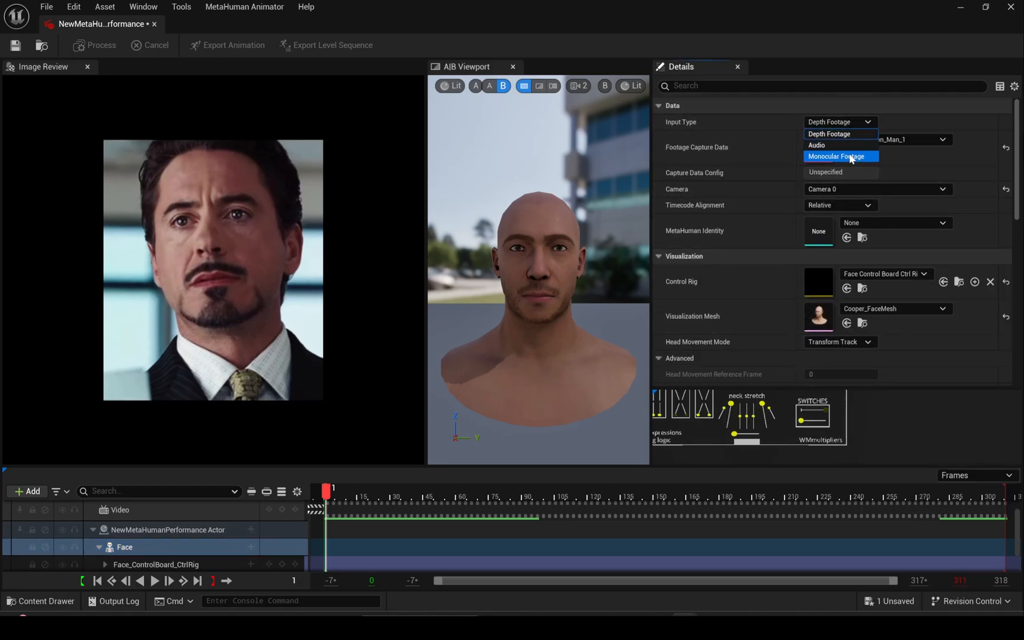
click(851, 157)
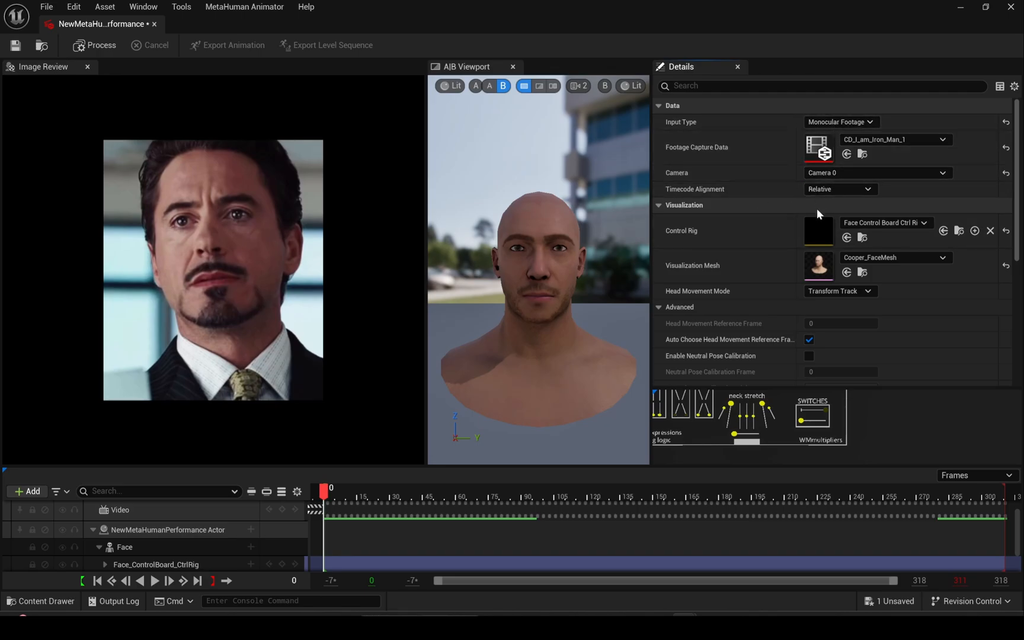
Estimate the footage's focal length and process the shot to generate the facial animation.
scroll(754, 270, down, 3)
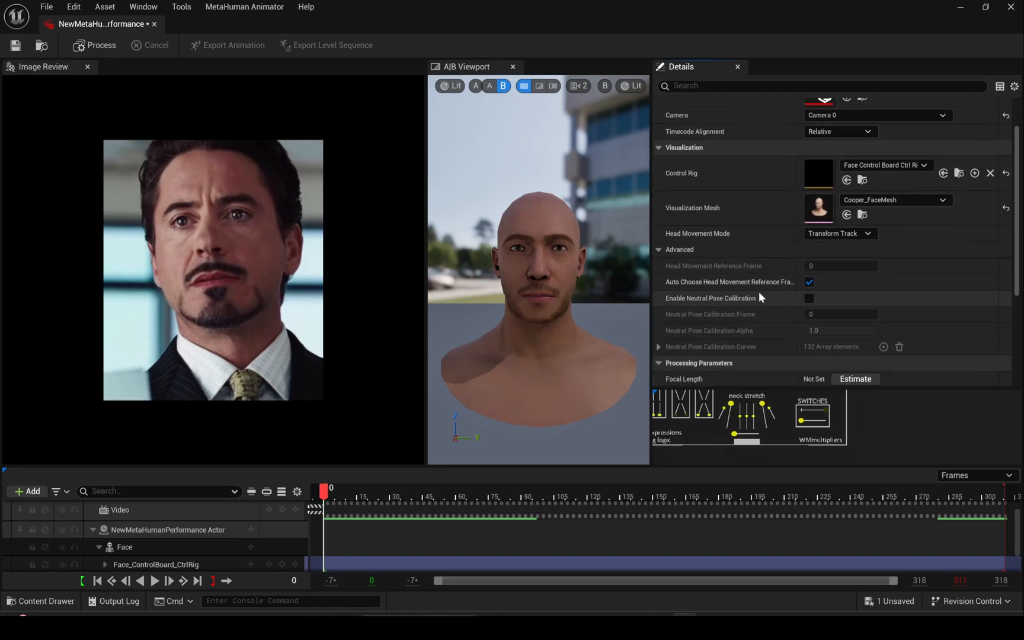
scroll(758, 291, down, 4)
scroll(768, 227, down, 4)
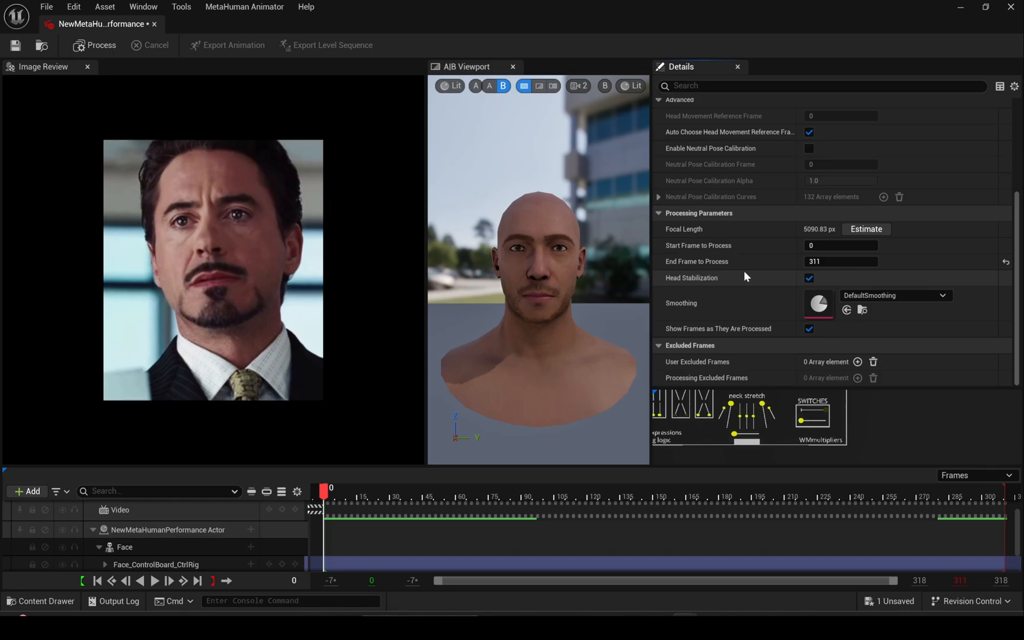
scroll(735, 313, up, 4)
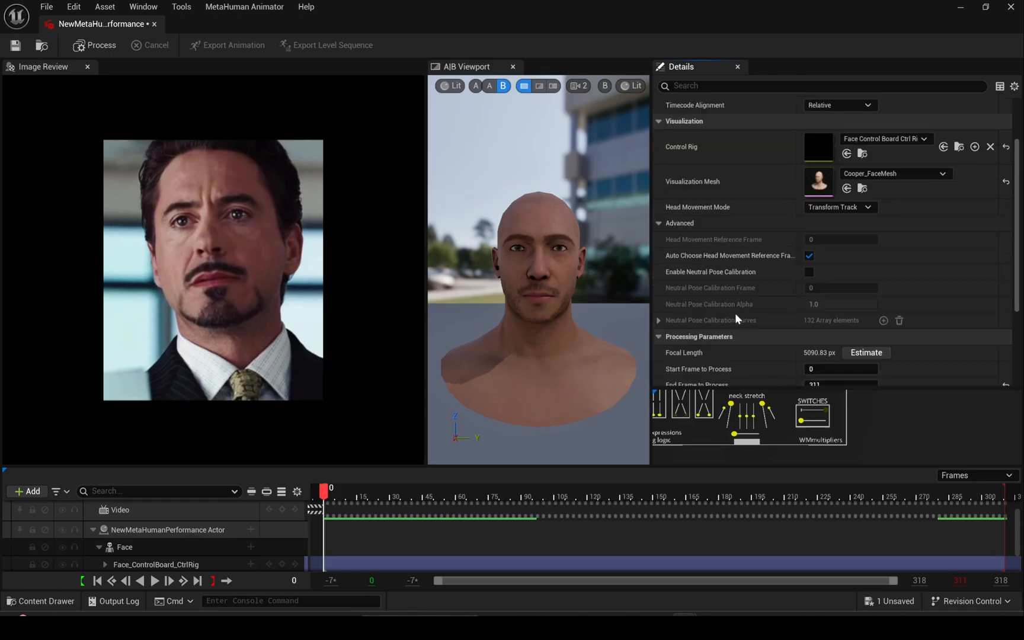
scroll(735, 310, up, 3)
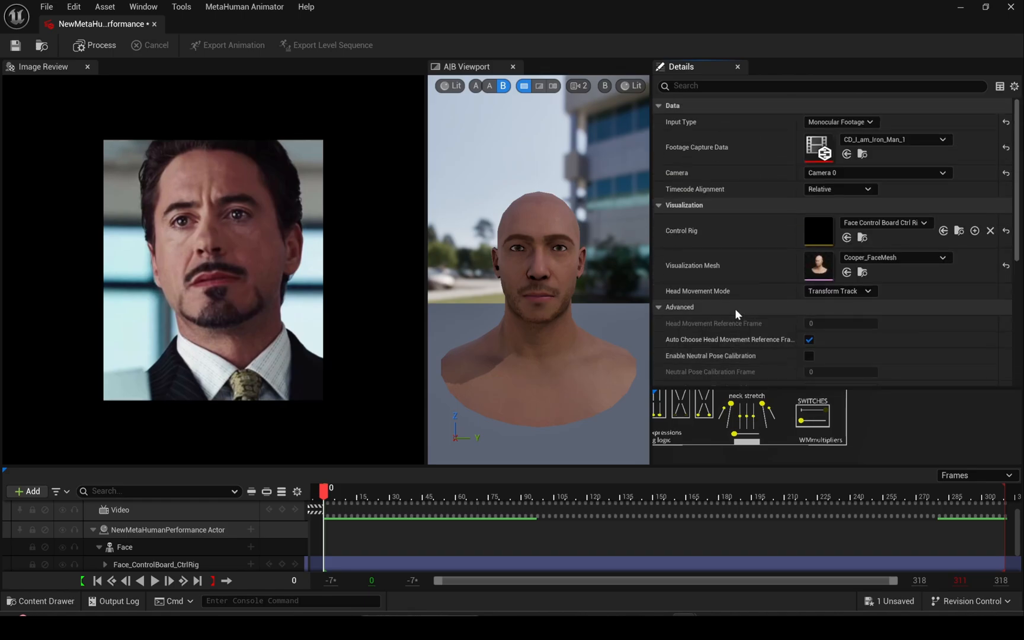
click(89, 39)
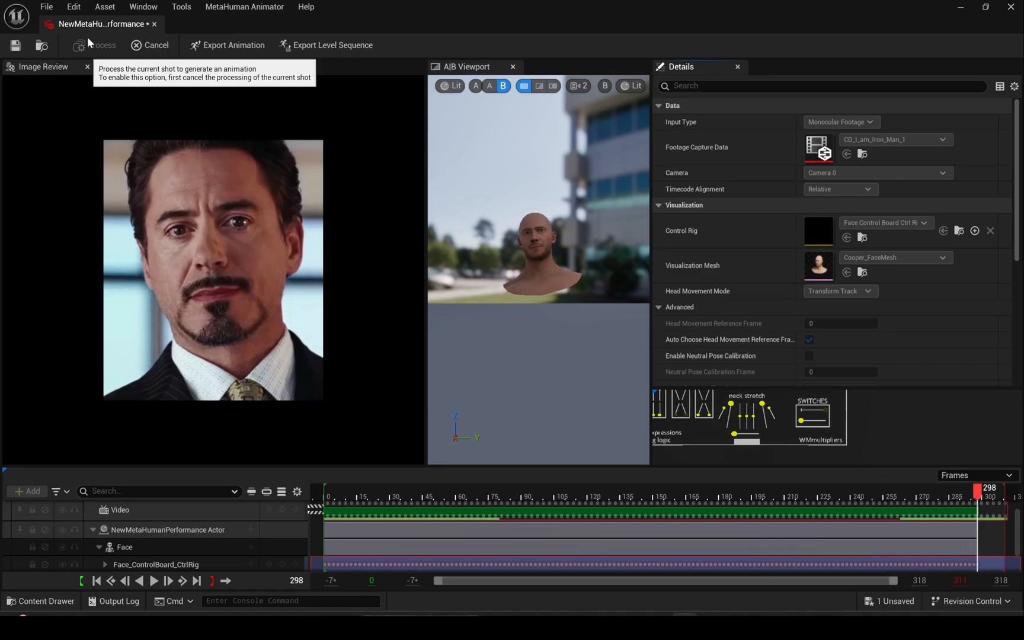
Export the performance's animation sequence as Face_Anim into the Content folder with the default export settings, and close the performance editor.
click(202, 47)
click(207, 199)
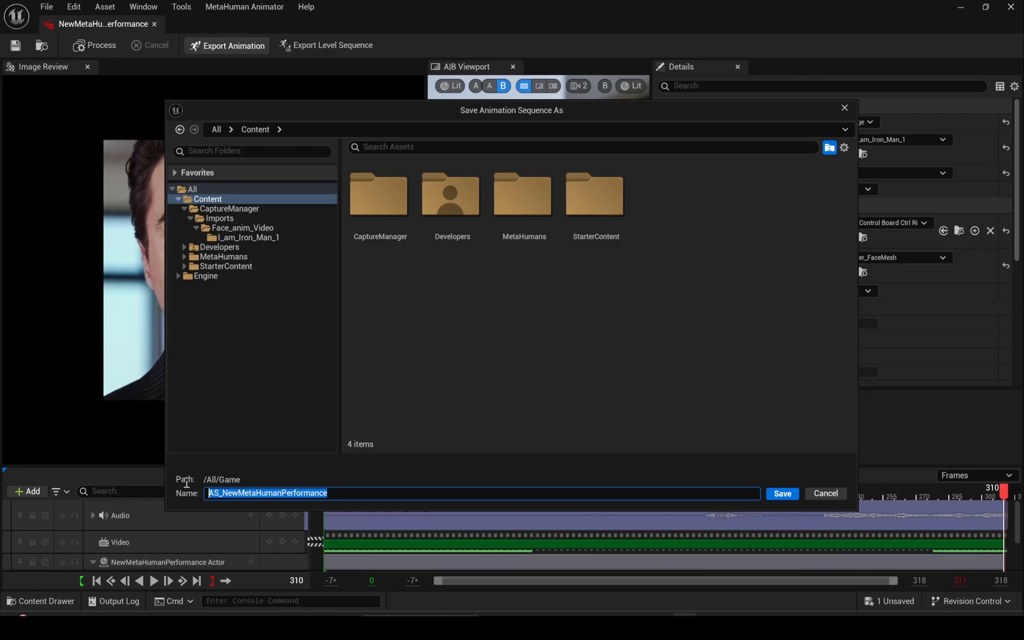
text(Face_Anim)
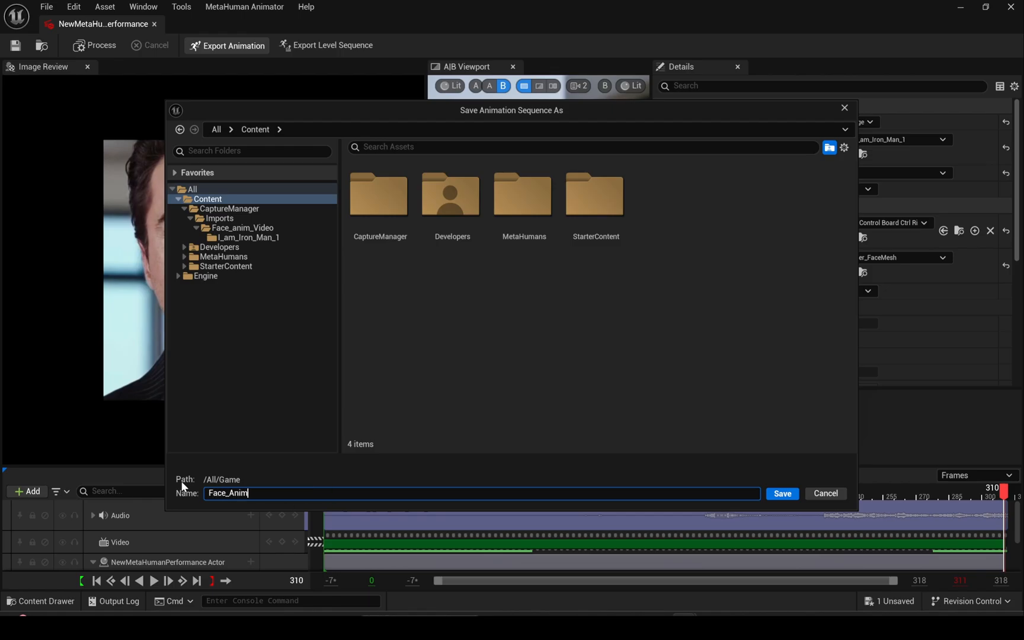
click(780, 492)
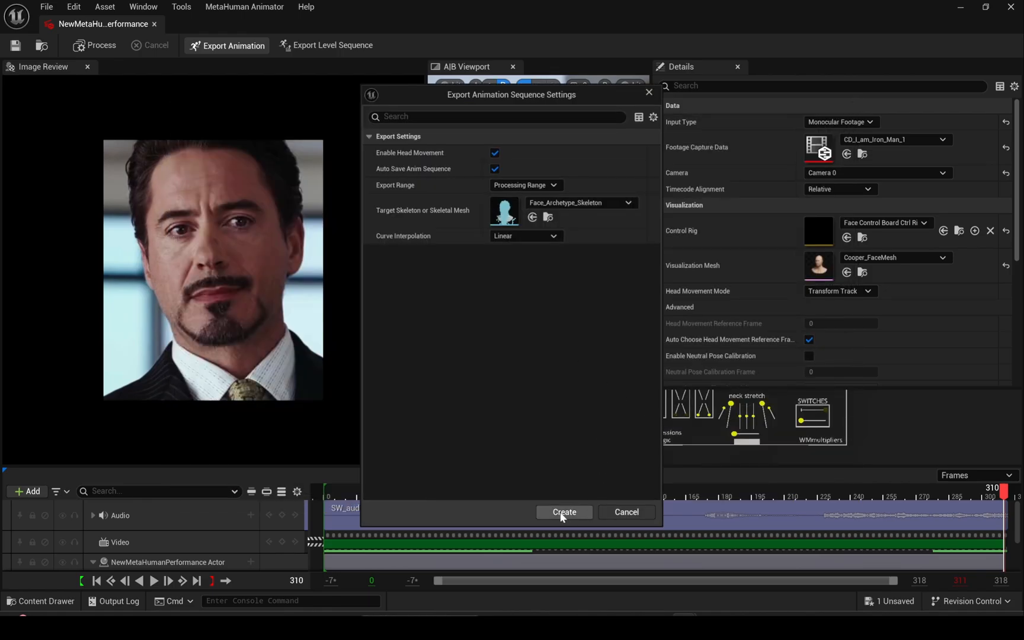
click(564, 512)
click(632, 401)
click(154, 24)
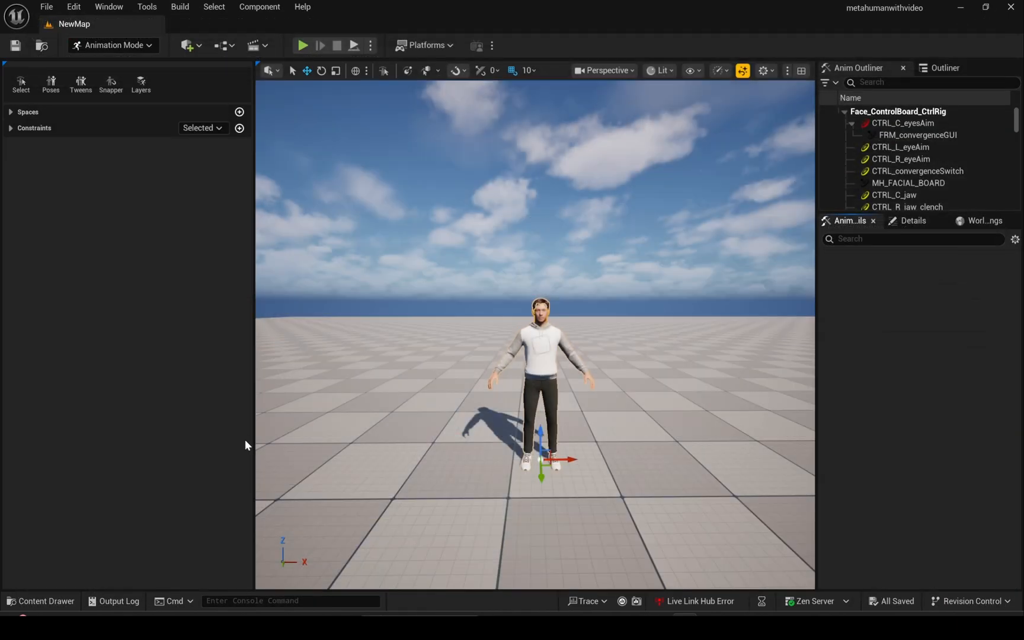
Create a level sequence in the Content folder and open it in Sequencer.
click(42, 600)
right_click(548, 466)
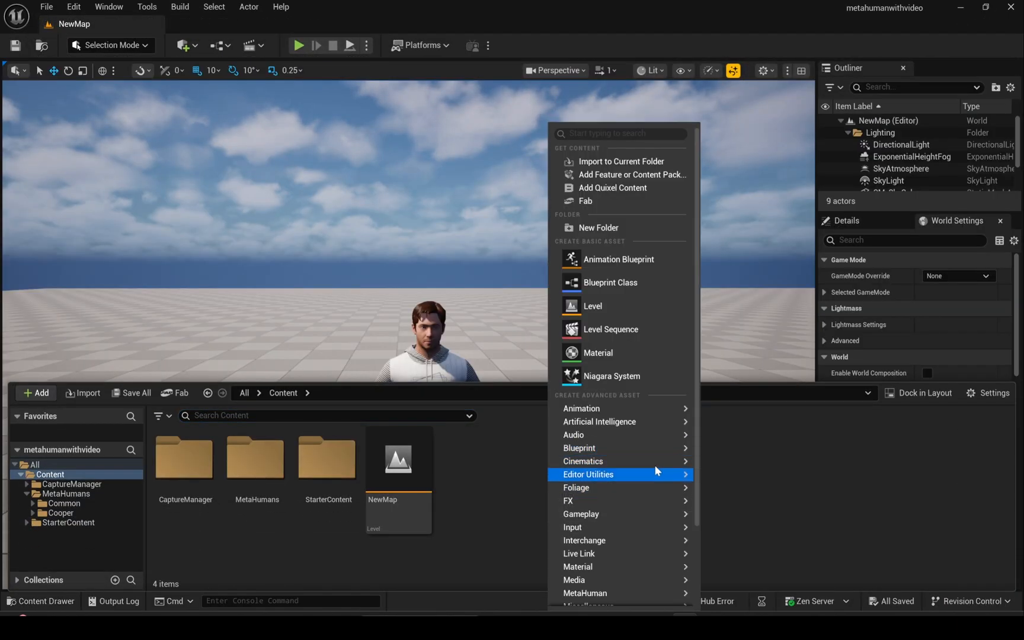
mouse_move(655, 461)
click(740, 492)
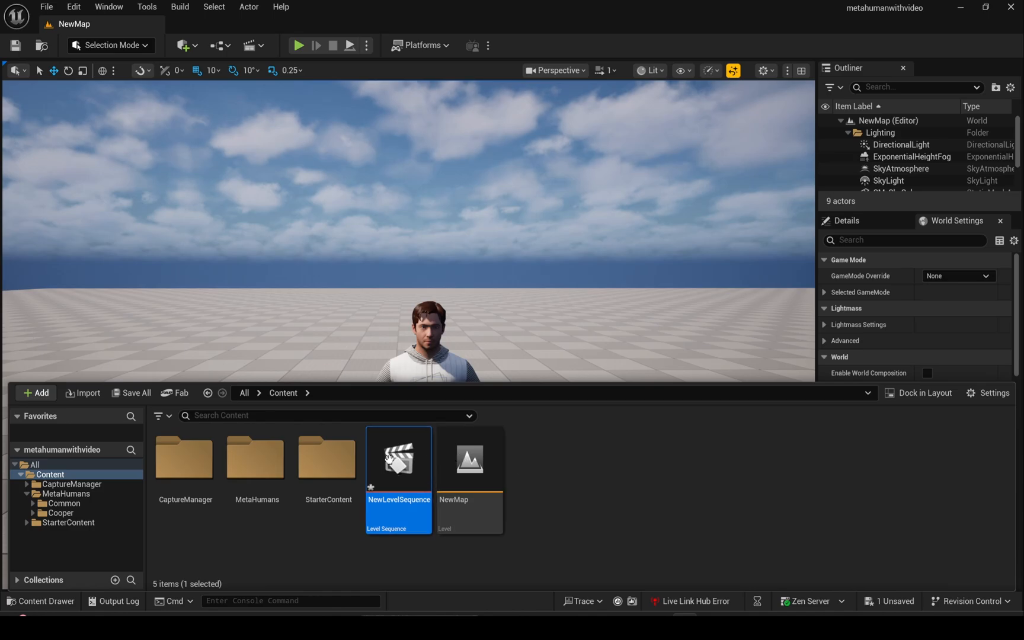
double_click(389, 458)
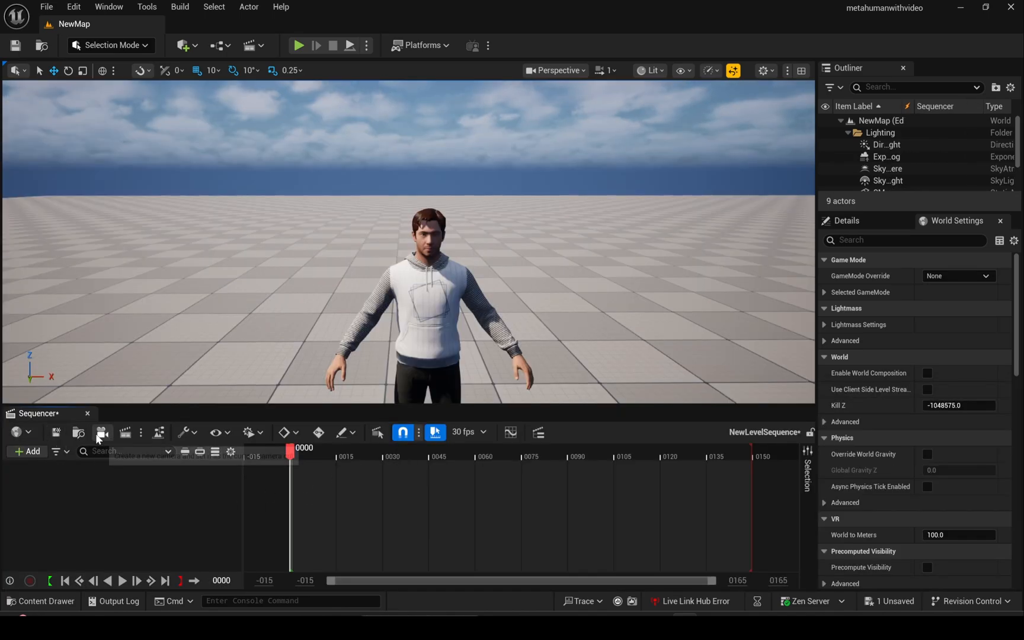
Add a cine camera that frames the character's head and upper body, and add BP_Cooper to the sequence.
click(56, 432)
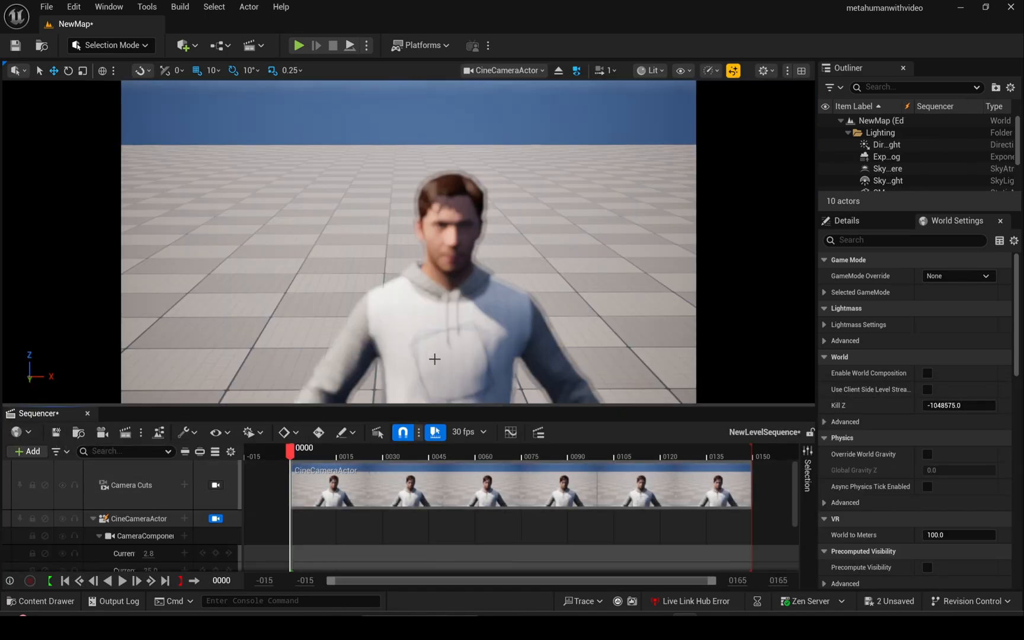
right_drag(435, 359, 429, 289)
key(s)
key(q)
key(e)
scroll(434, 345, down, 3)
key(q)
key(q)
key(e)
key(q)
key(w)
key(e)
scroll(429, 297, down, 3)
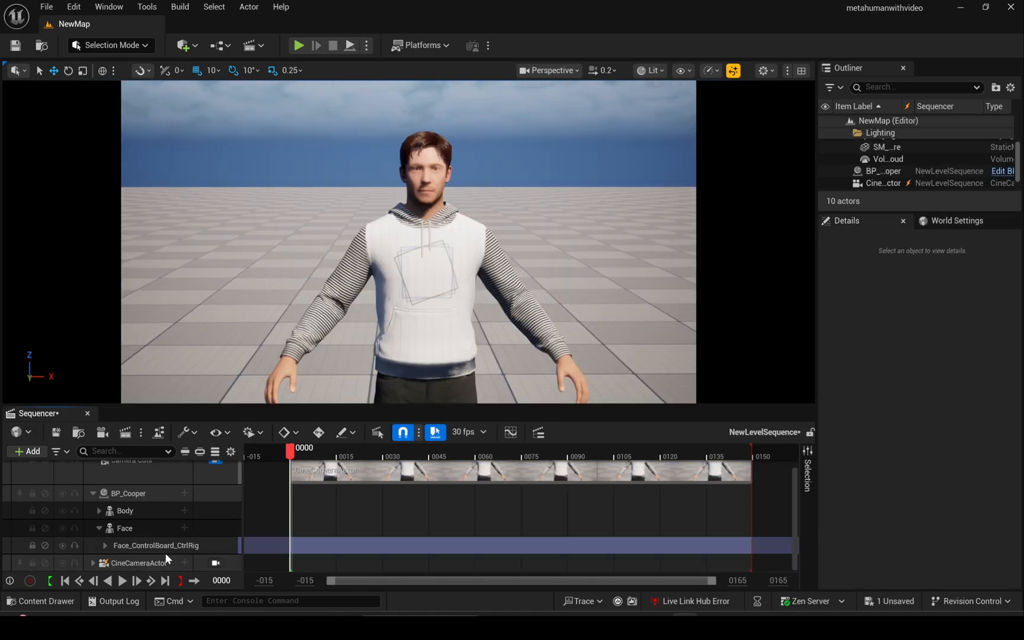
Add the Face_Anim animation to BP_Cooper's Face track and deactivate the Face_ControlBoard_CtrlRig track.
click(145, 548)
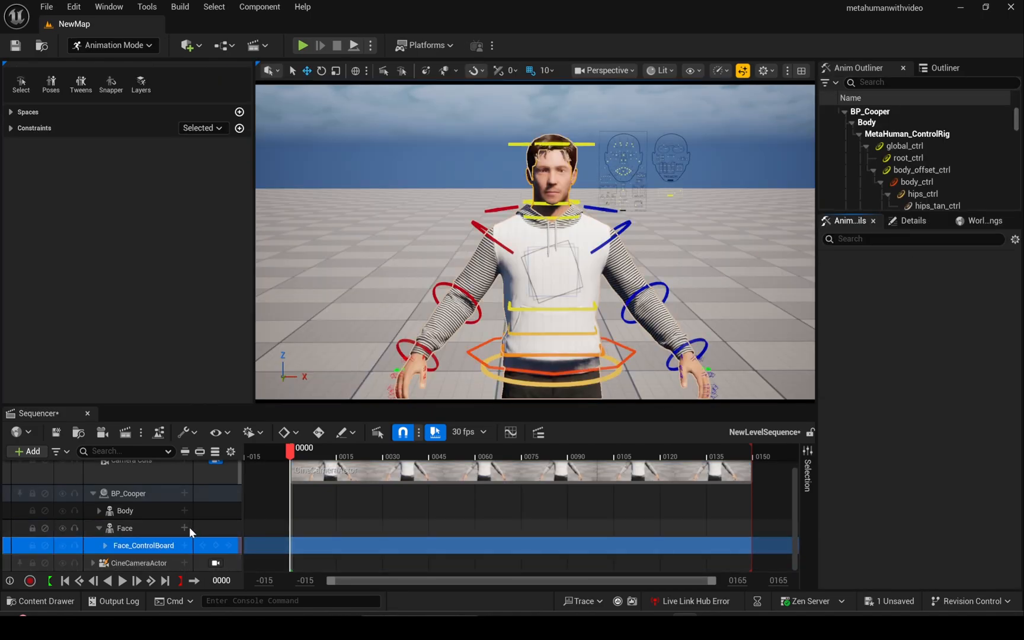
click(188, 528)
mouse_move(264, 83)
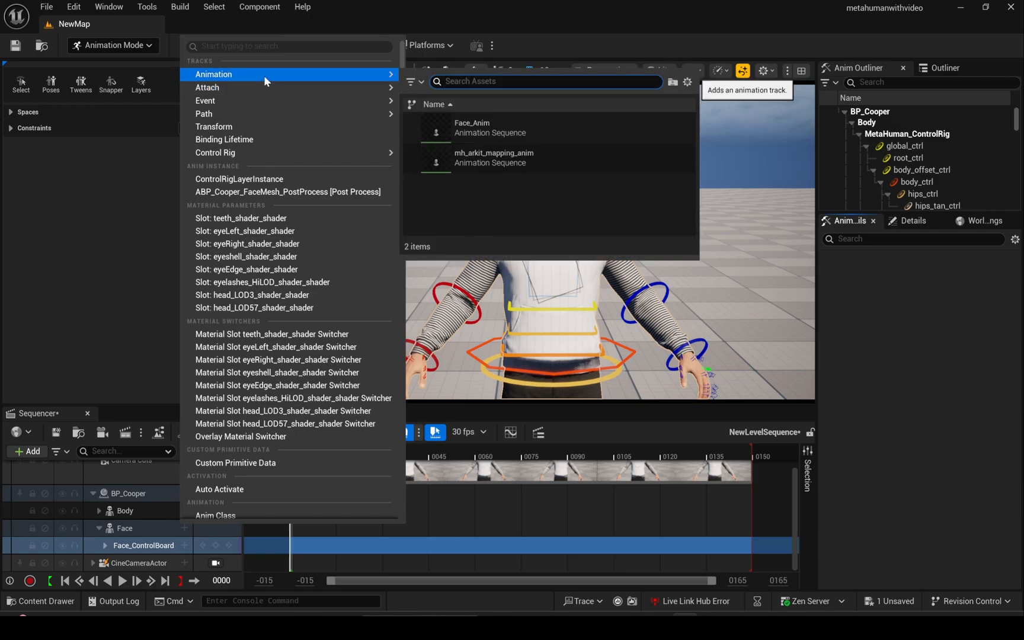
click(438, 125)
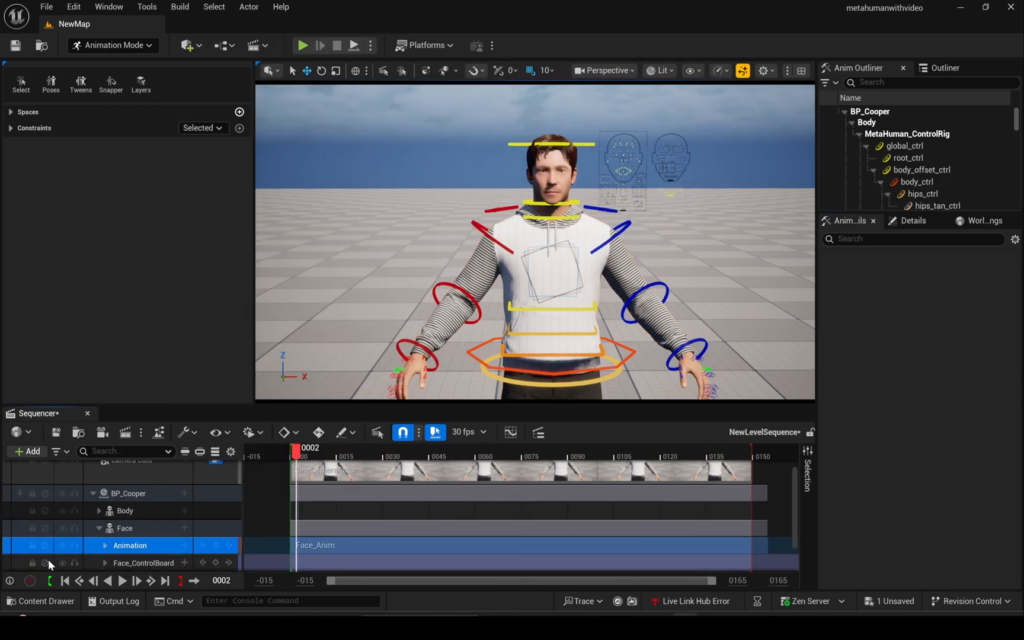
click(44, 562)
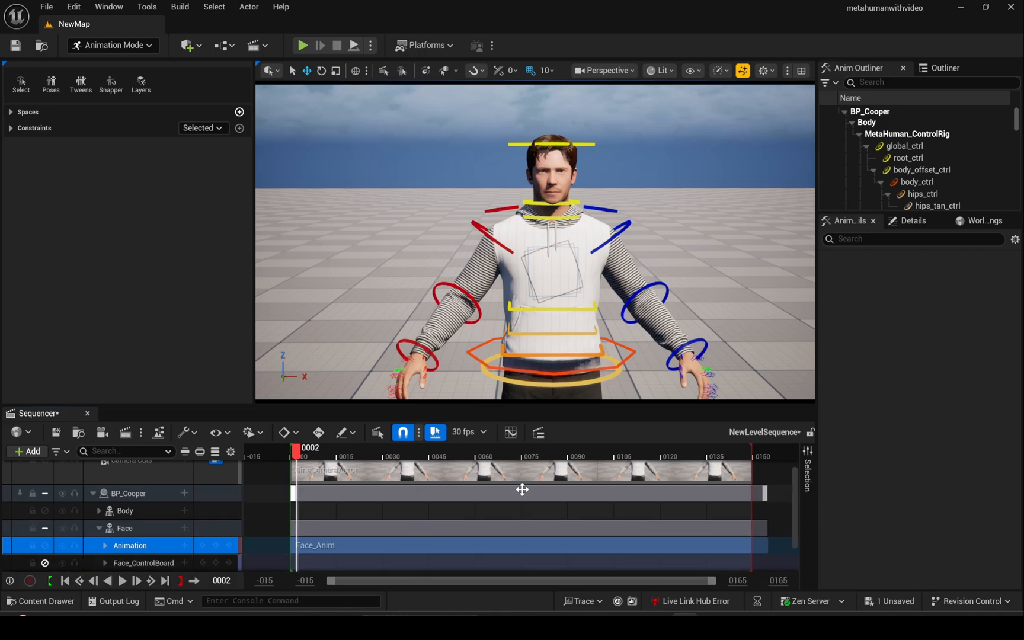
drag(596, 461, 616, 460)
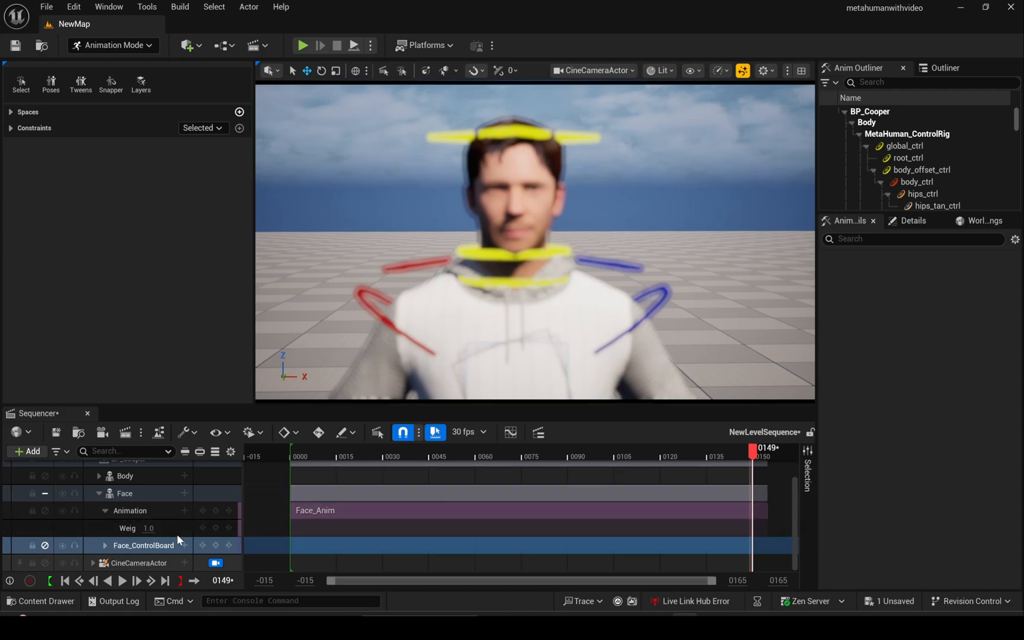
Set the cine camera's manual focus distance to about 141.46 cm, using the debug focus plane as a guide and turning it off again.
click(150, 557)
click(918, 222)
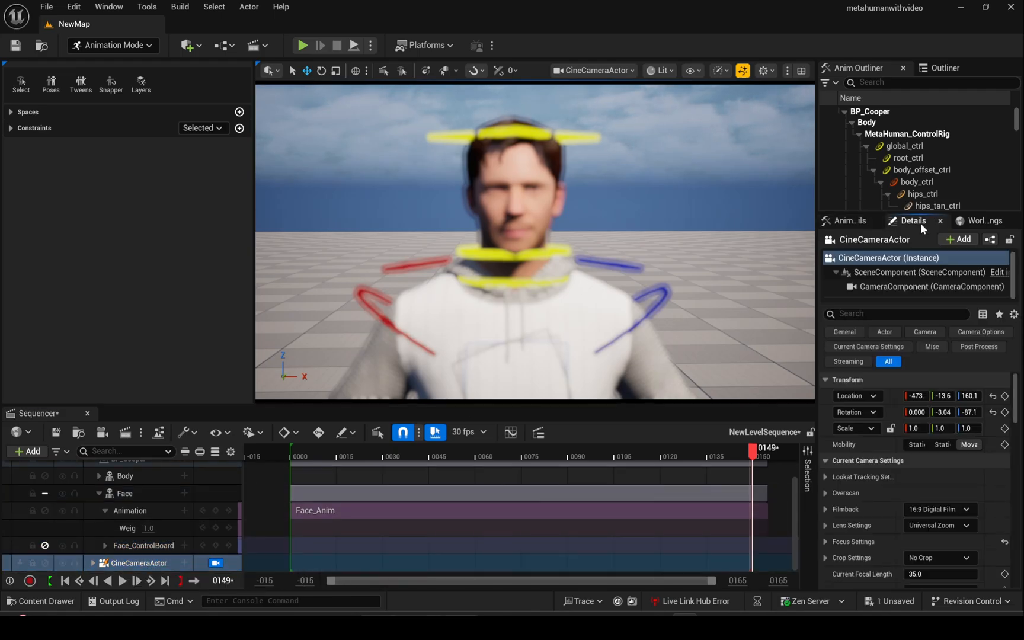
click(825, 542)
scroll(825, 543, down, 1)
click(908, 532)
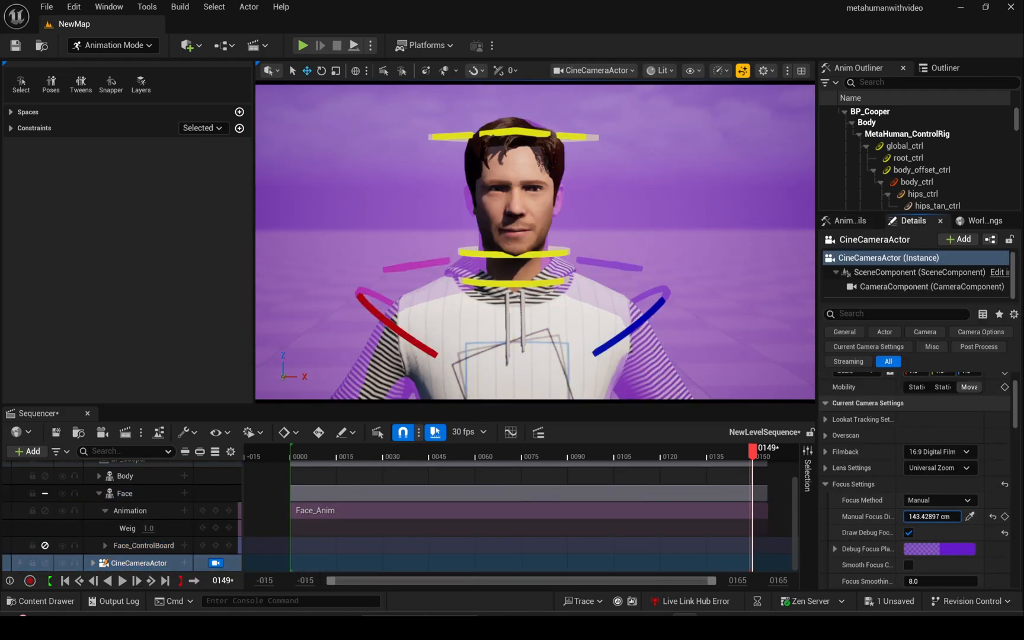
drag(948, 517, 939, 516)
click(909, 533)
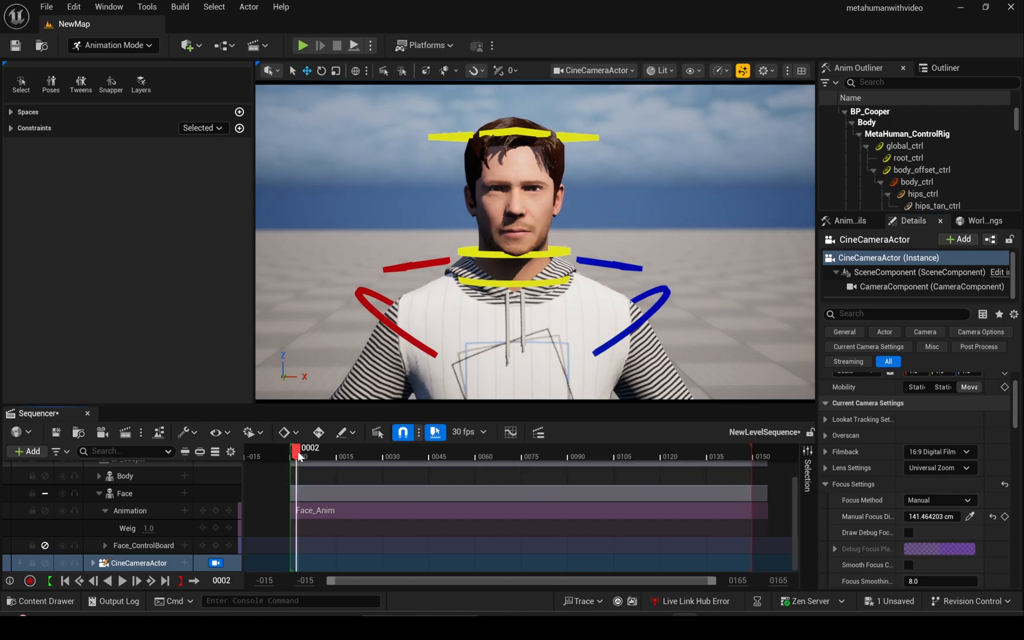
Add an audio track to the sequence and place SW_audio_I_am_Iron_Man_1 on it near the start.
drag(298, 450, 293, 451)
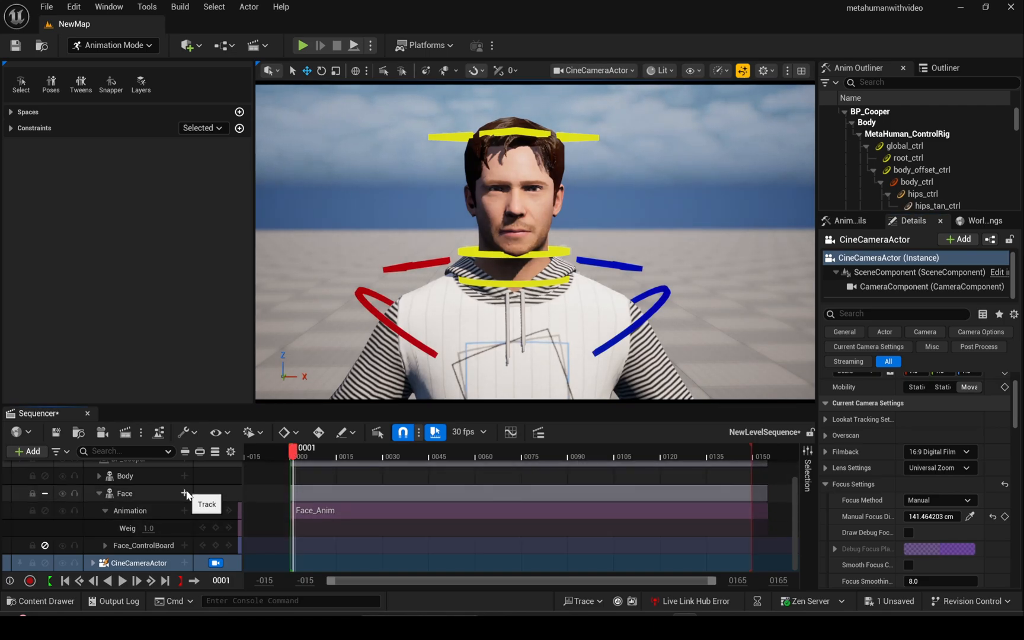
scroll(88, 474, up, 2)
click(31, 451)
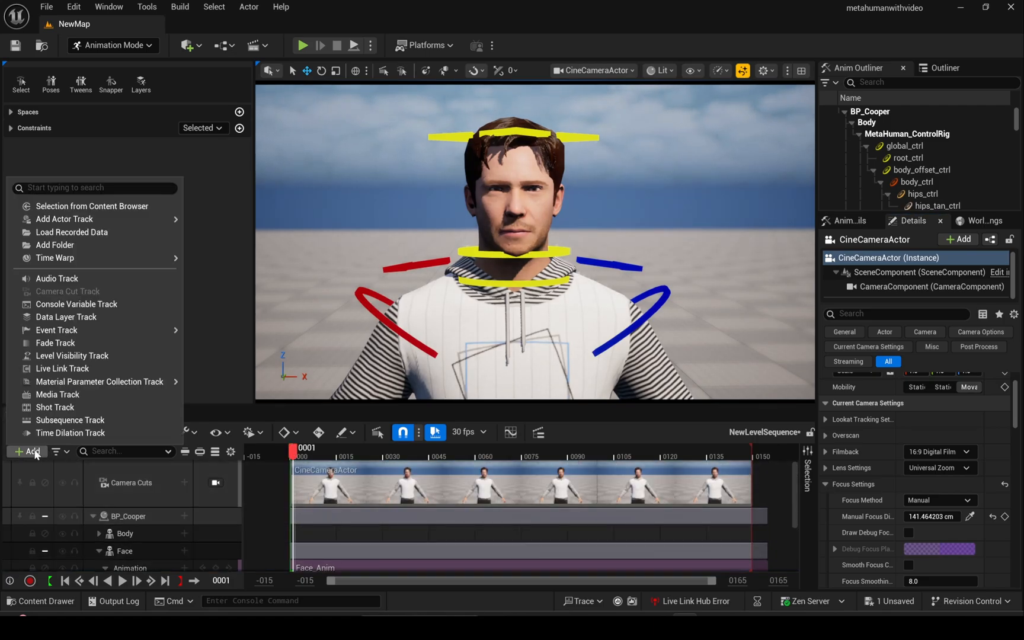
click(74, 279)
click(627, 339)
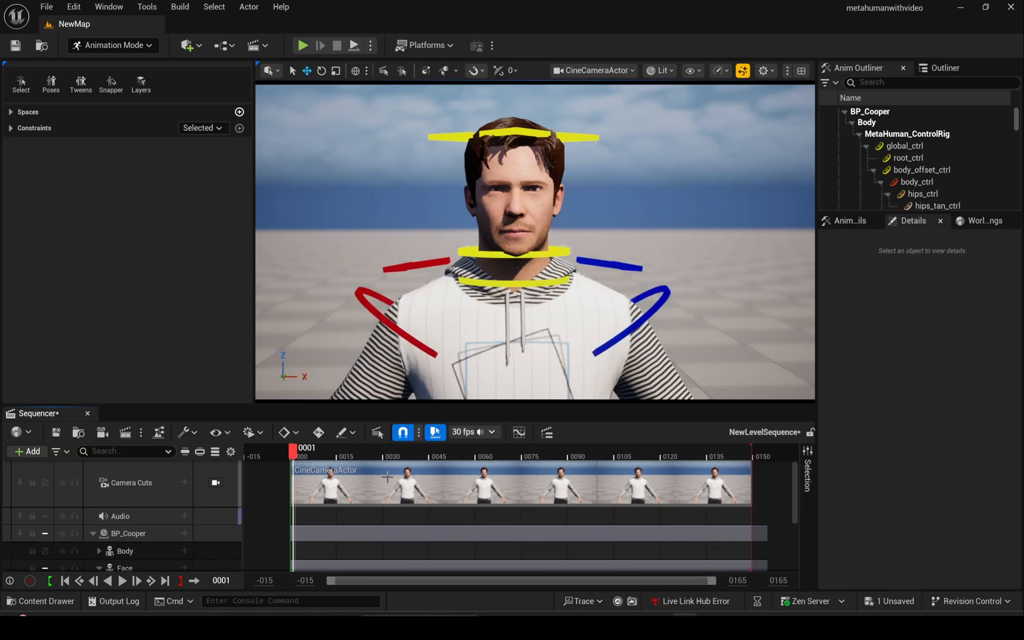
click(160, 517)
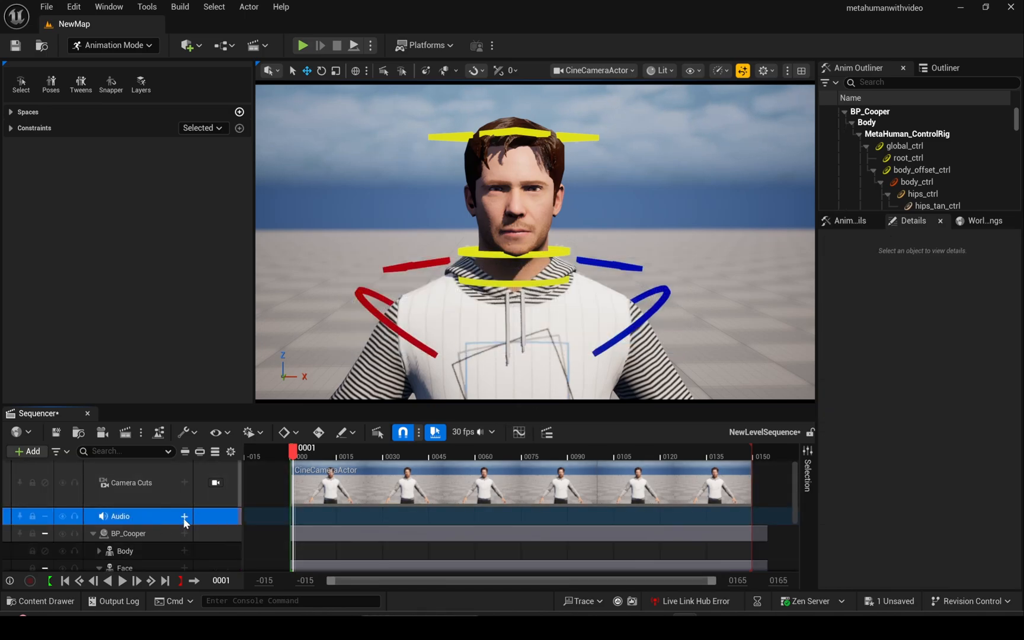
click(184, 516)
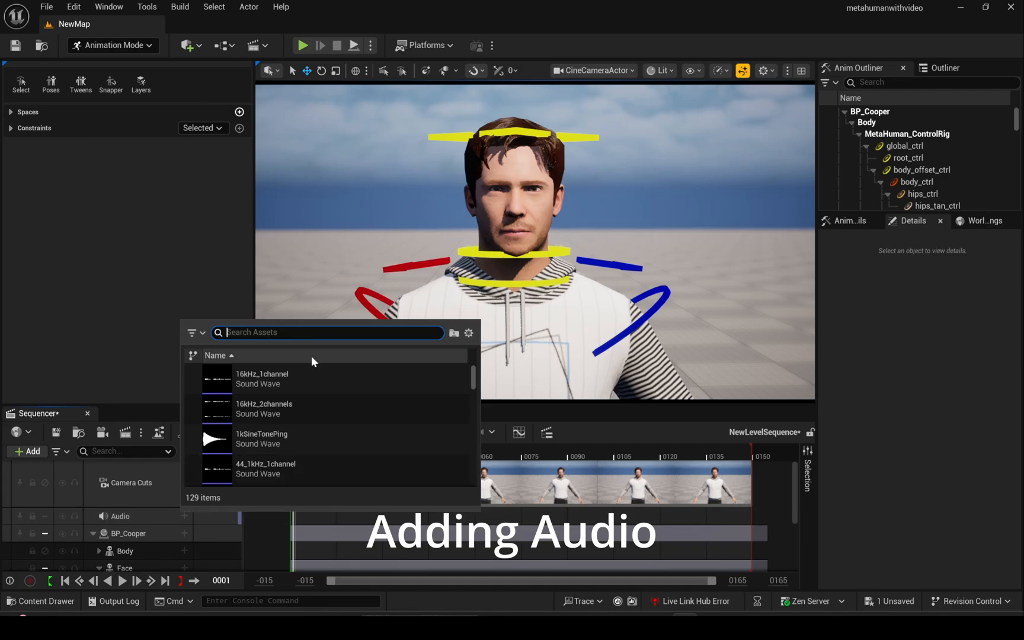
text(iron)
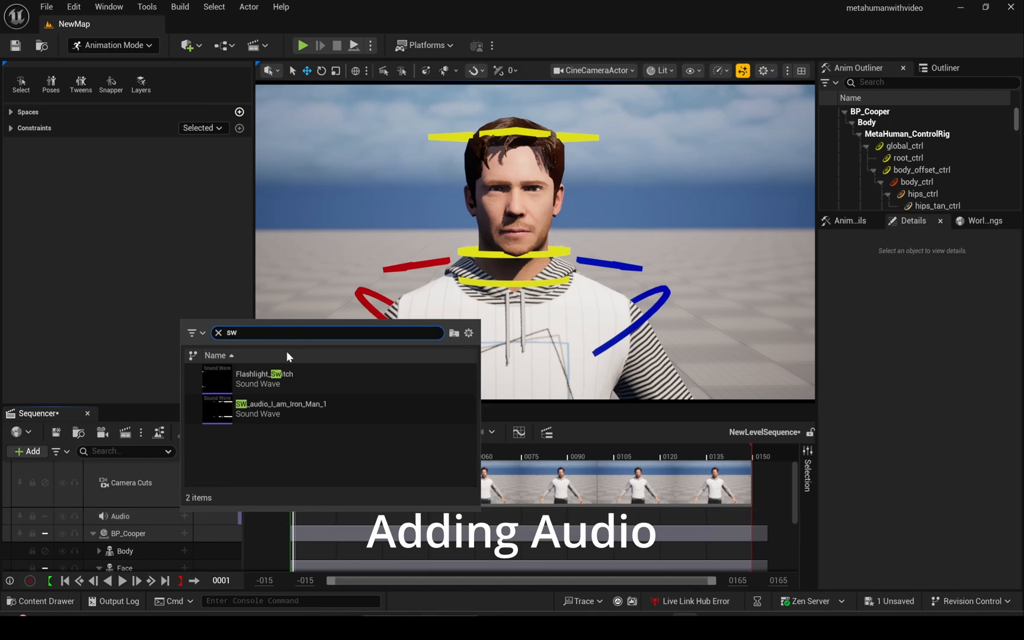
click(299, 414)
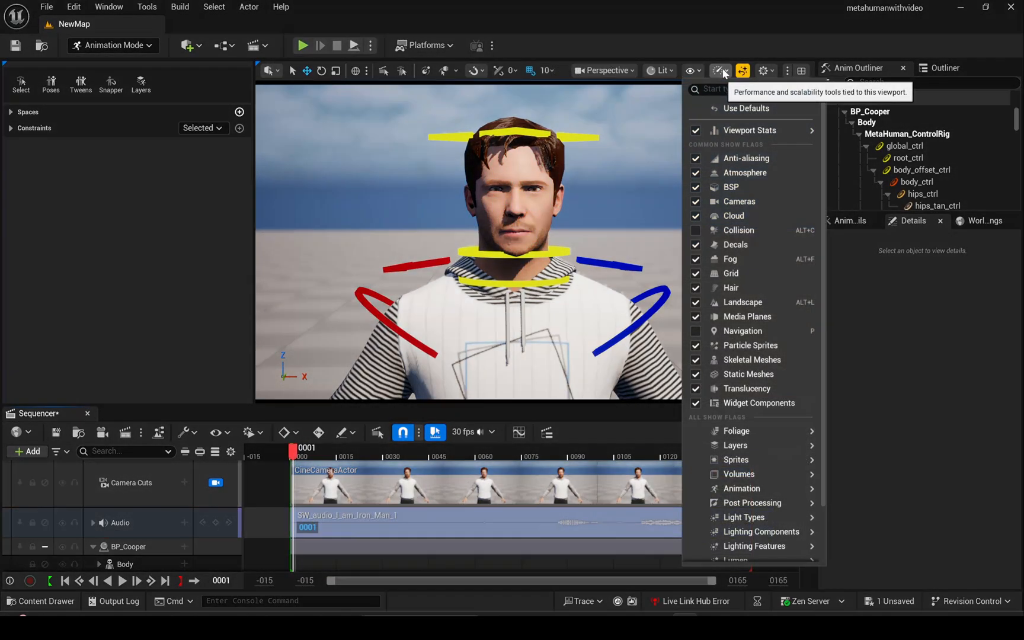
Set the viewport scalability of all groups to Epic.
click(721, 70)
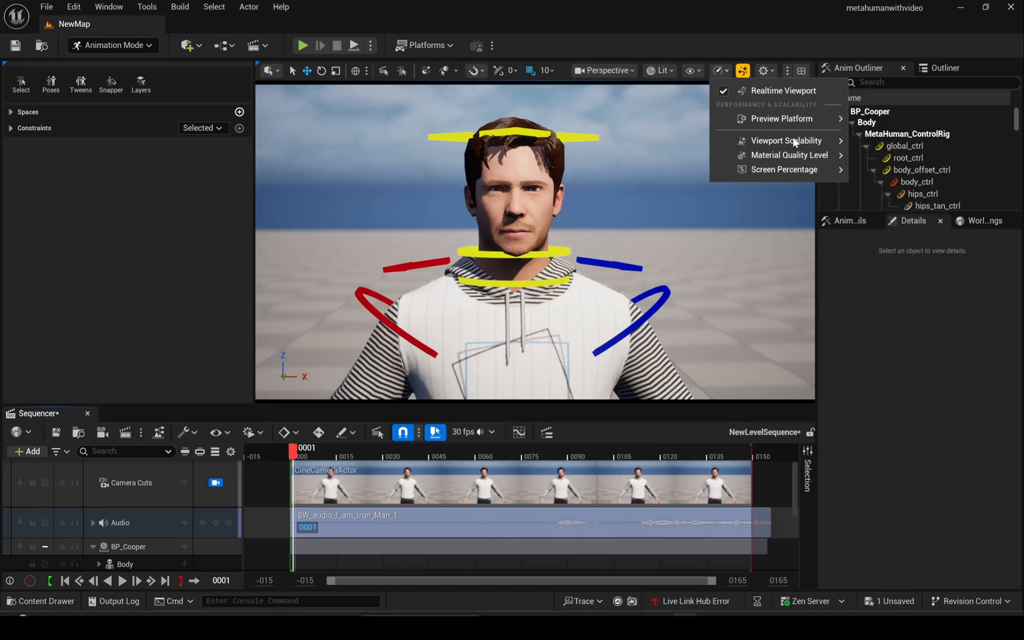
mouse_move(794, 142)
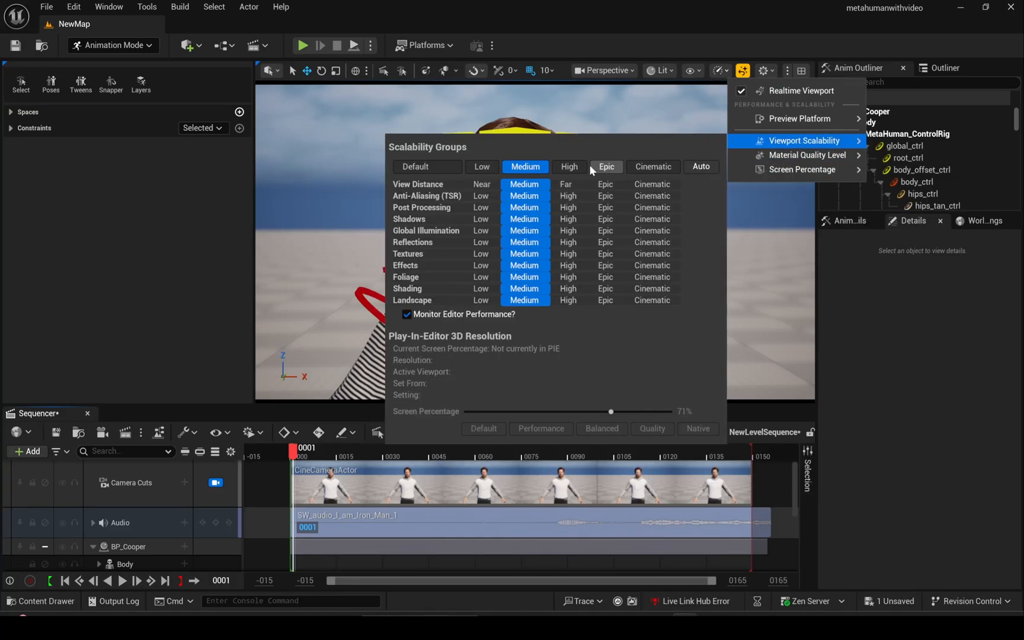
click(590, 168)
Play the sequence from its first frame to check the facial animation against the audio.
click(68, 582)
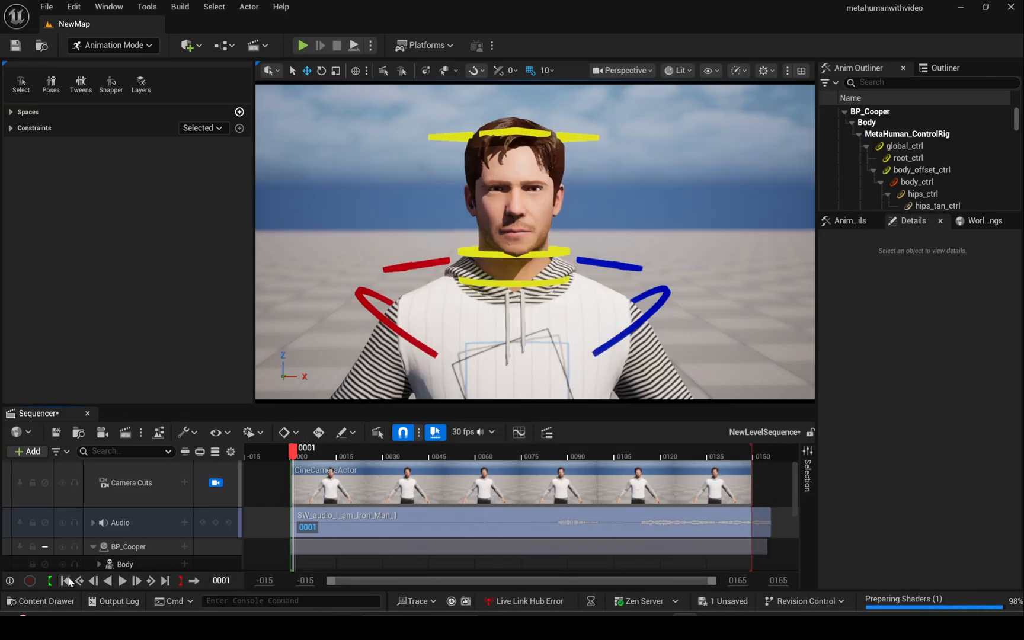
click(68, 582)
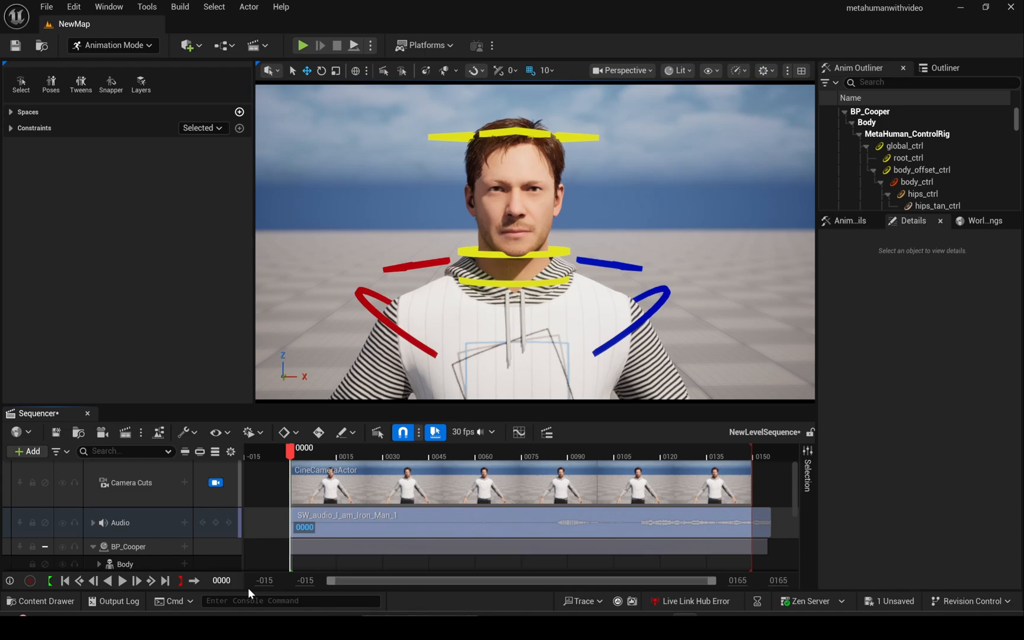
click(122, 581)
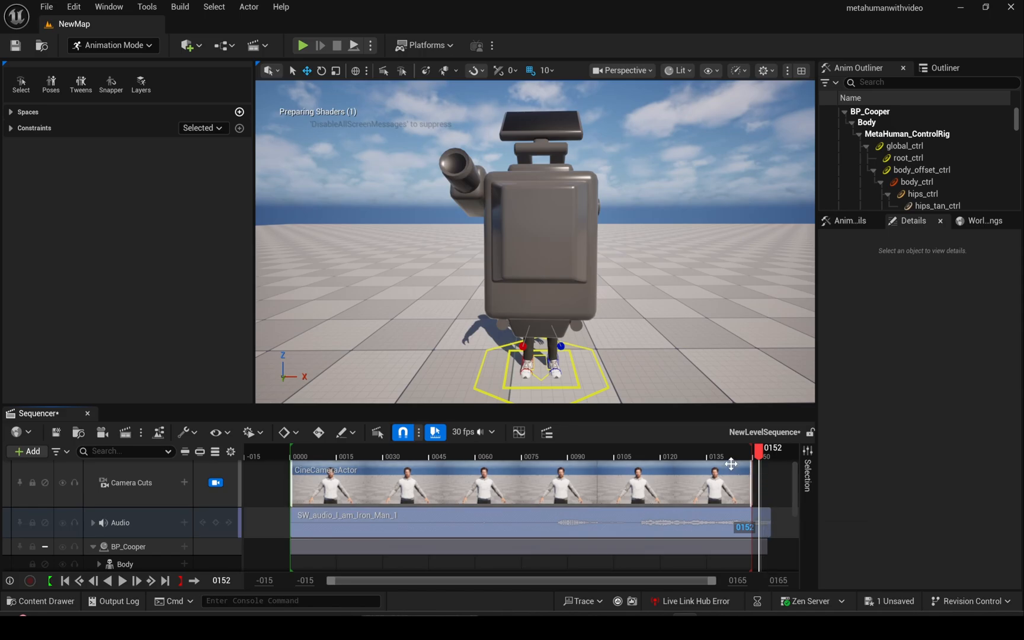
Add the HeadMovementIK_Proc_CtrlRig control rig to BP_Cooper's Face track.
click(144, 529)
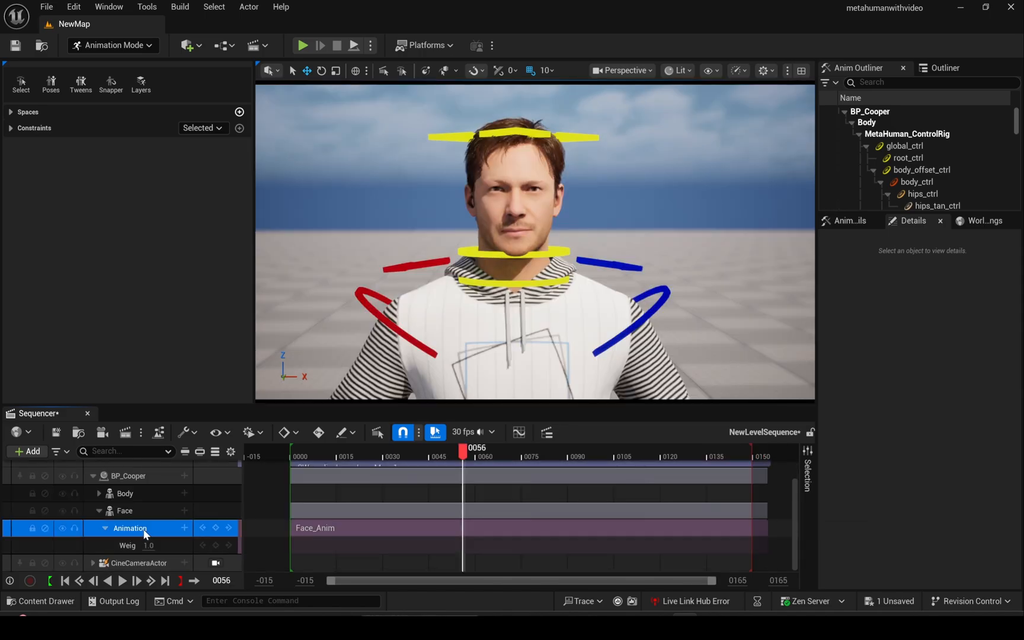
click(184, 509)
mouse_move(295, 61)
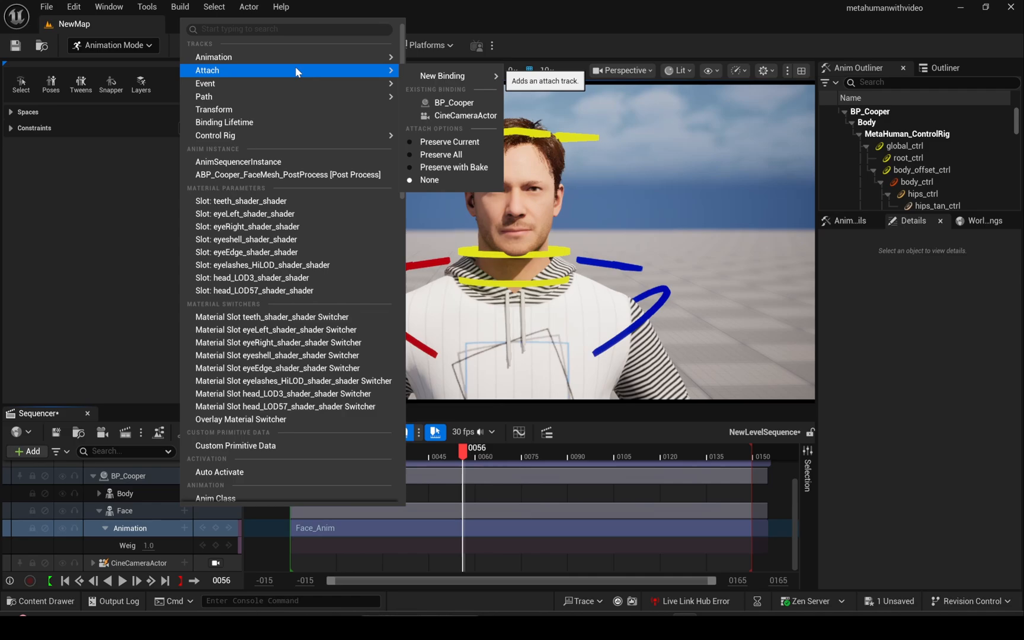
mouse_move(352, 135)
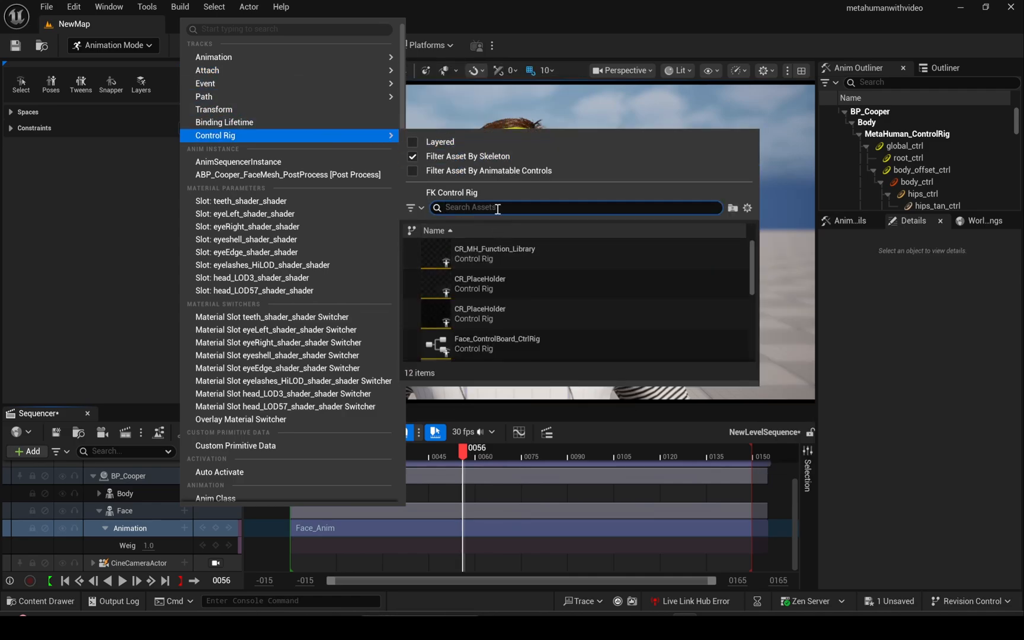
scroll(497, 296, down, 3)
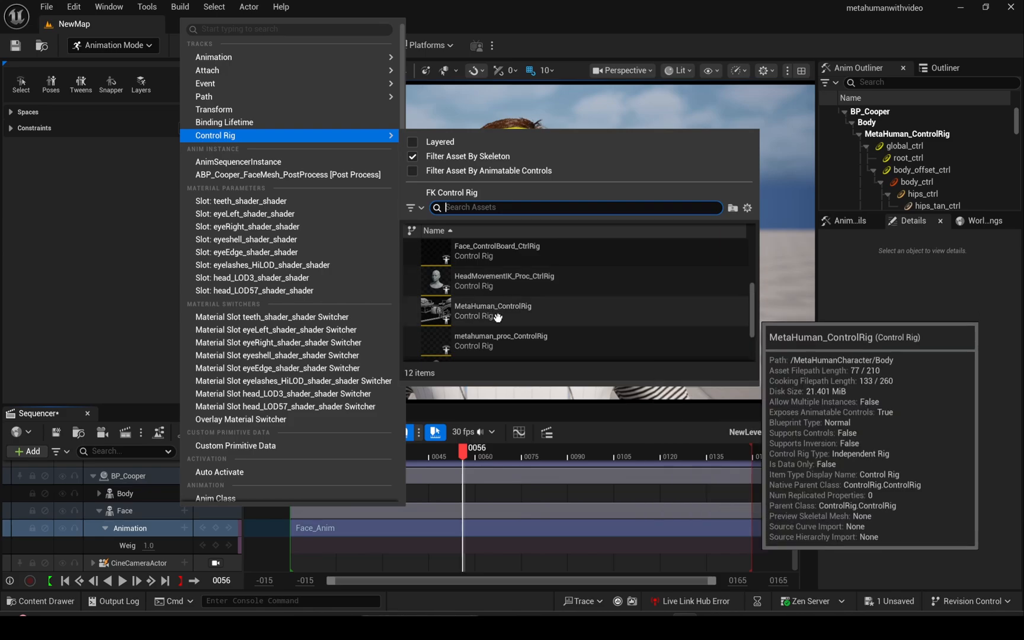
click(501, 282)
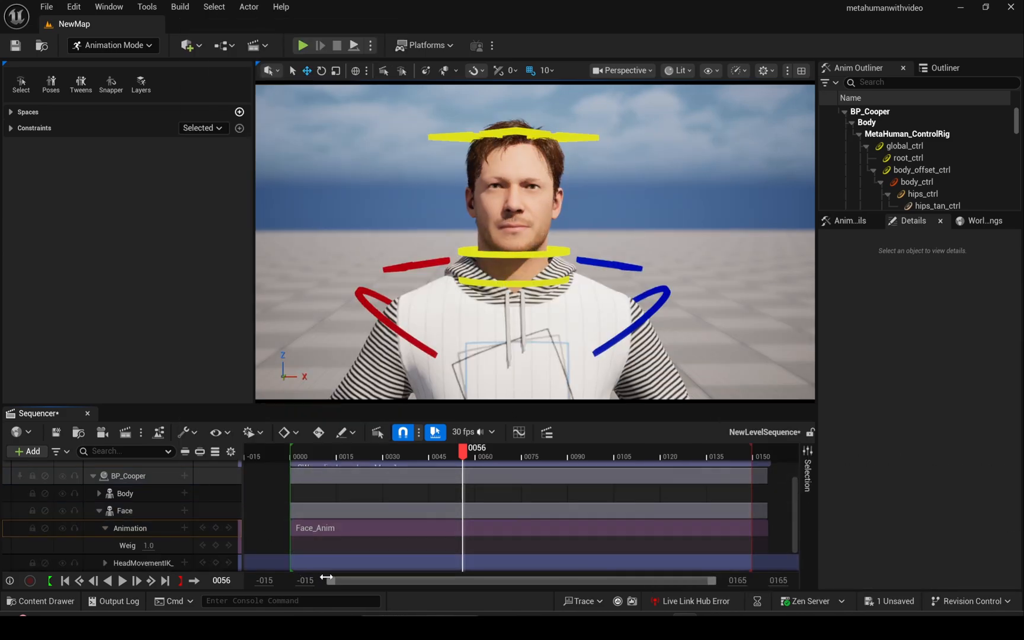
Play the sequence from near its start to check the head movement, and expand the HeadMovementIK_Proc_CtrlRig track's controls.
click(296, 454)
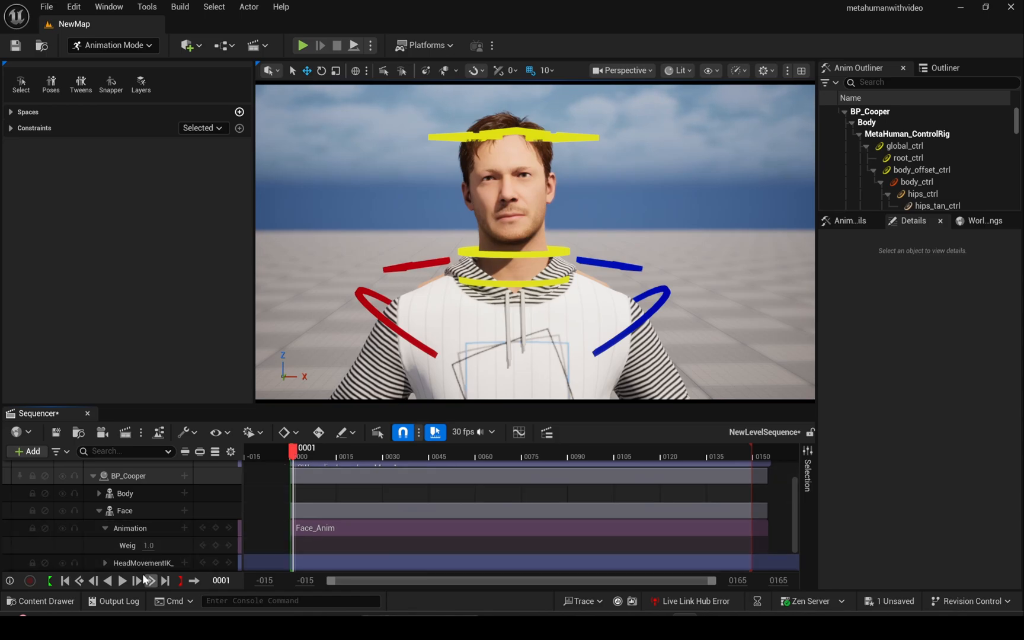
click(123, 581)
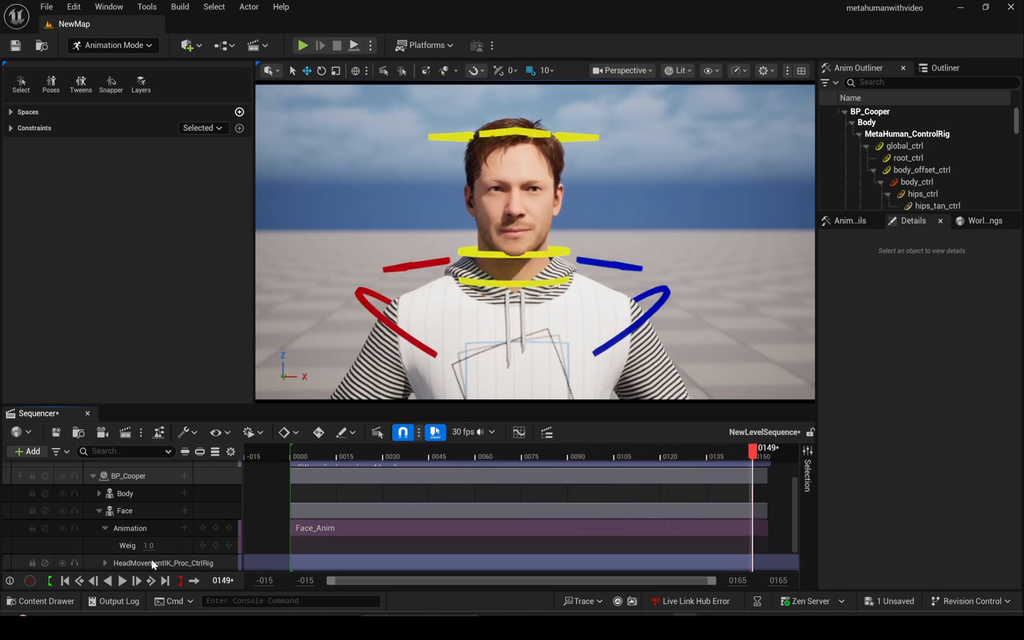
click(135, 565)
click(105, 563)
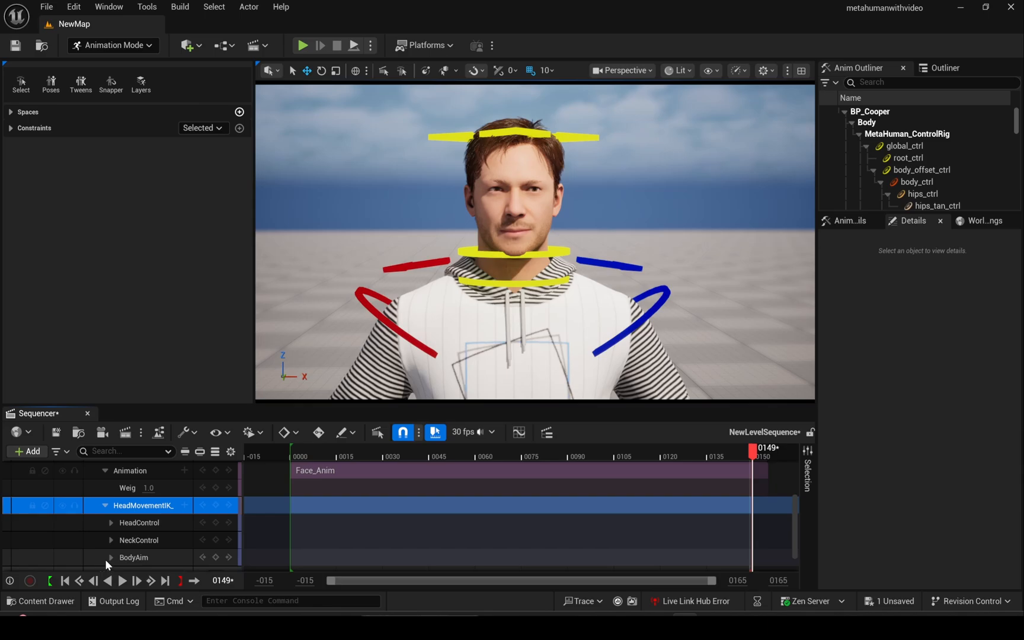
scroll(107, 563, down, 1)
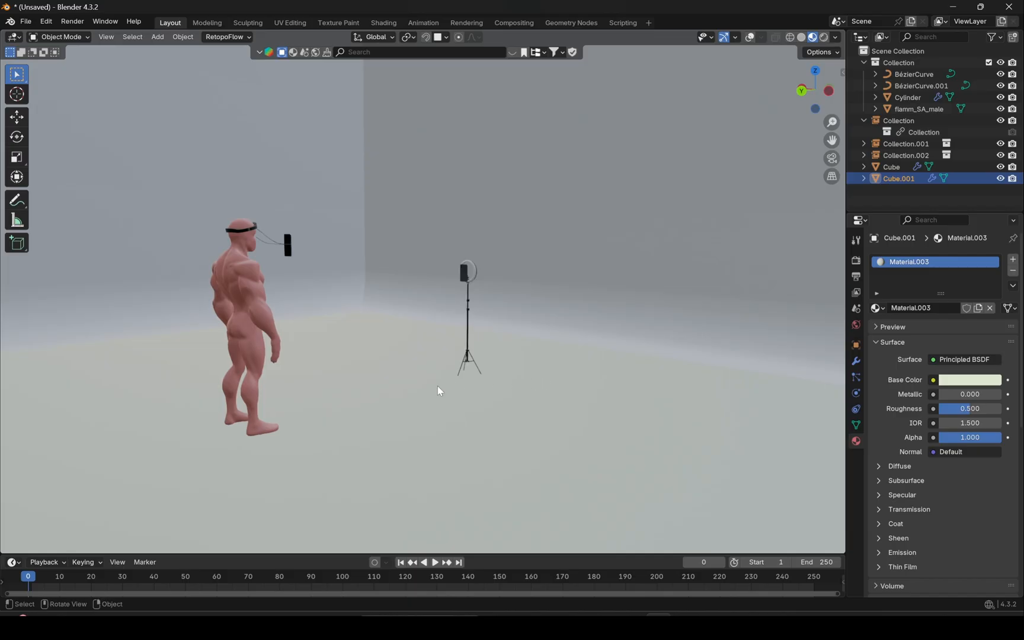
middle_drag(437, 385, 521, 402)
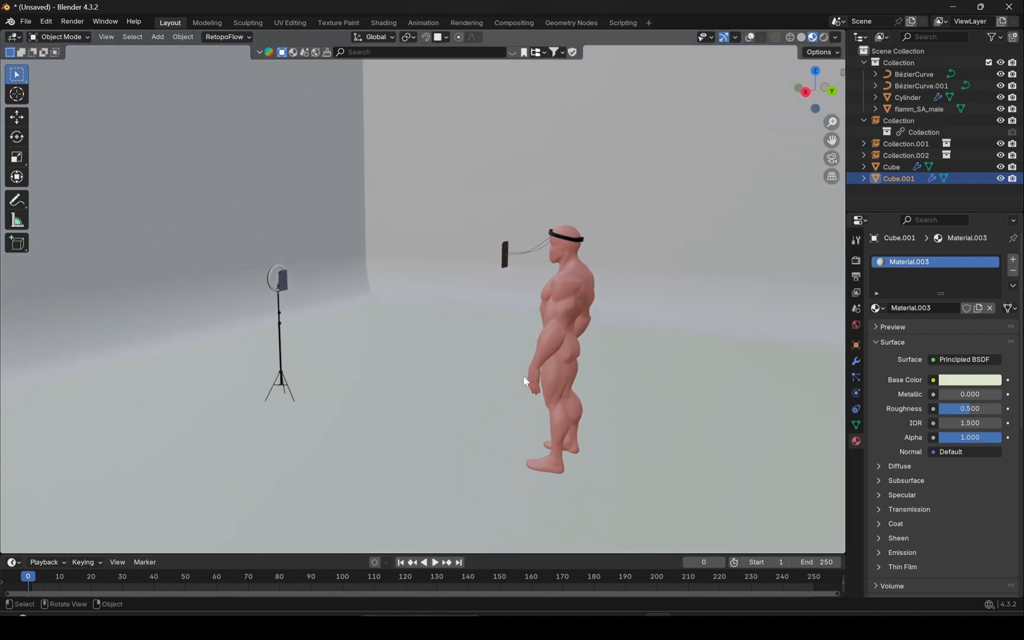